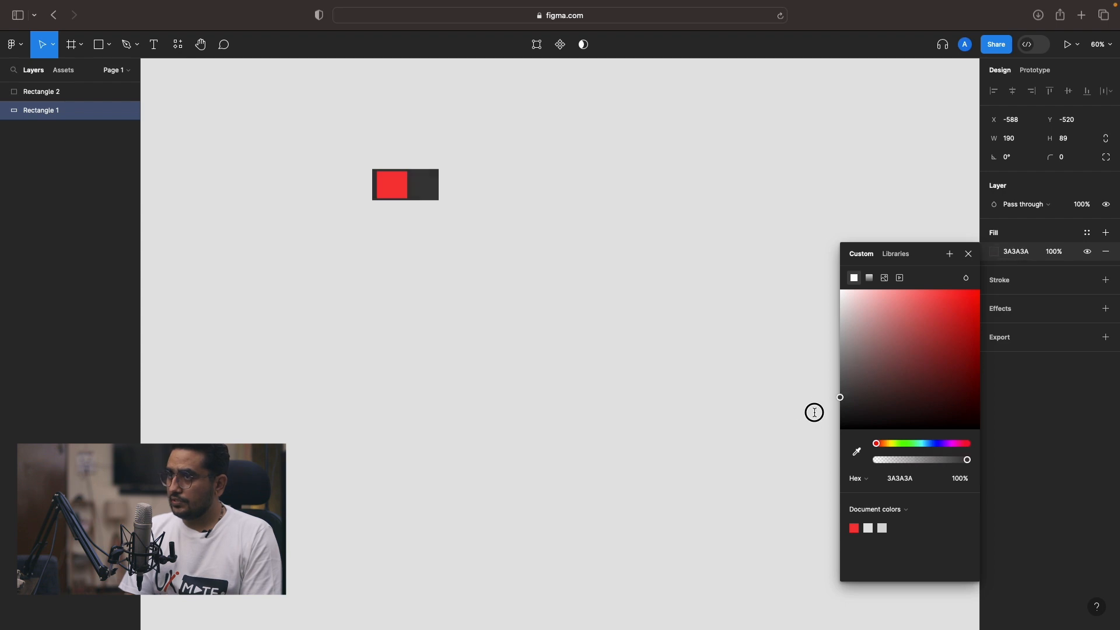
# Set the corner radius of both the black and red rectangles to 70.
pyautogui.click(580, 279)
pyautogui.moveTo(295, 138); pyautogui.dragTo(668, 254)
pyautogui.click(1075, 159)
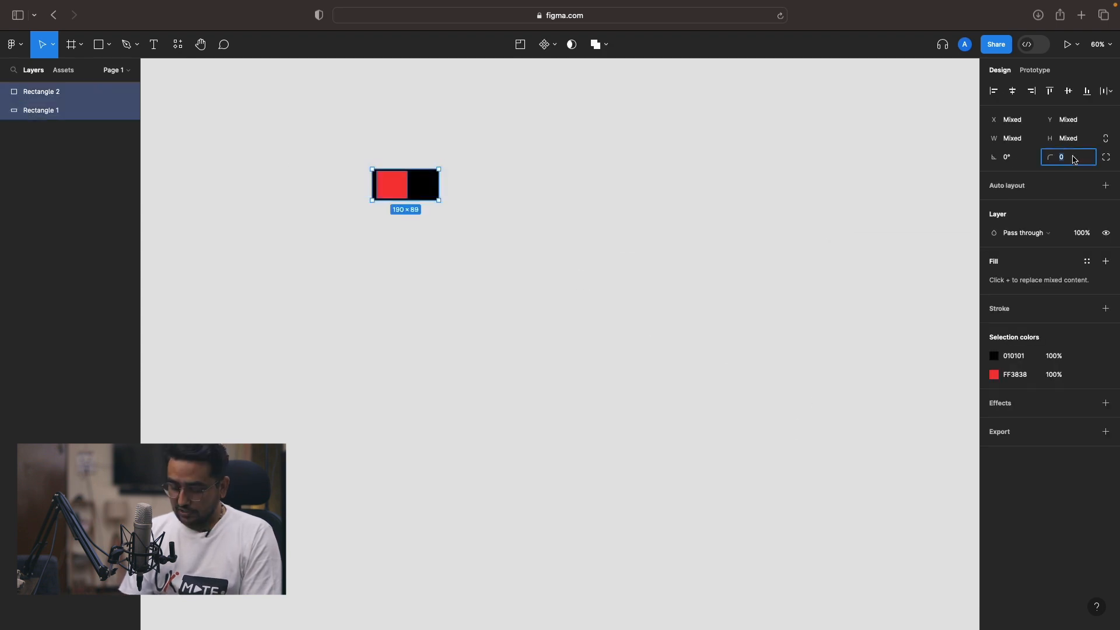
pyautogui.write('50')
pyautogui.press('Return')
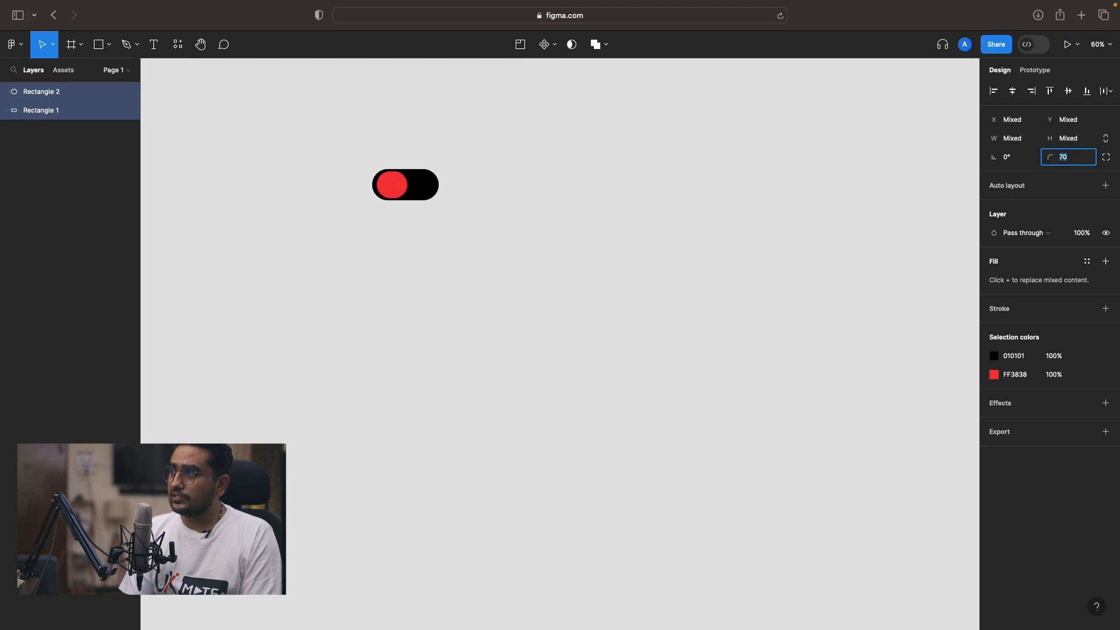
pyautogui.click(635, 187)
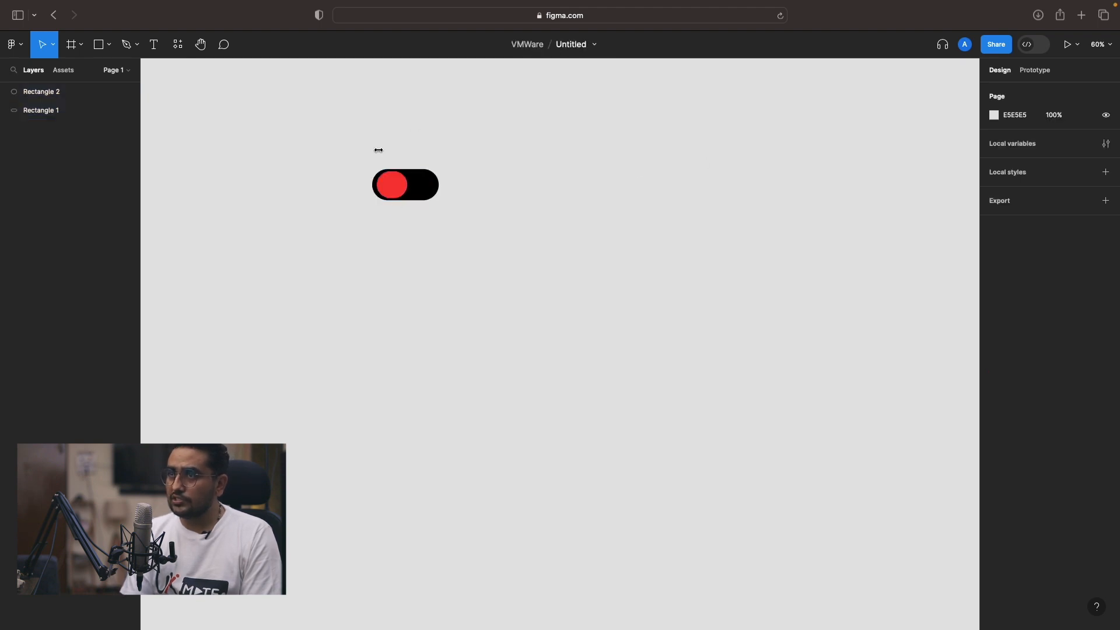
# Wrap the two rounded rectangles in a frame and name the frame Switch.
pyautogui.moveTo(326, 140); pyautogui.dragTo(495, 248)
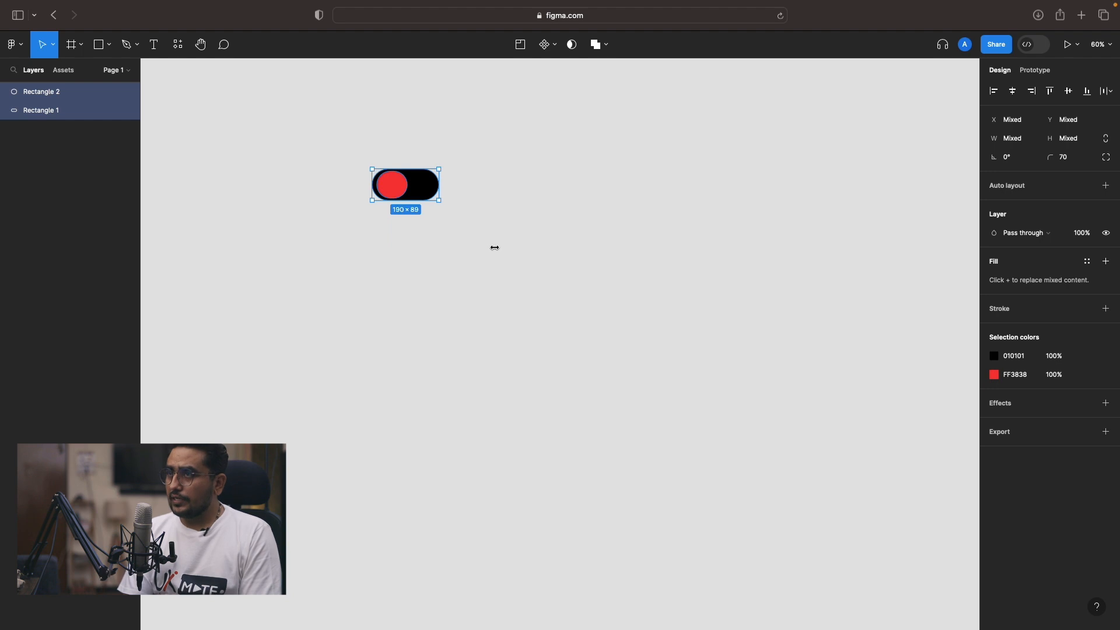
pyautogui.rightClick(423, 188)
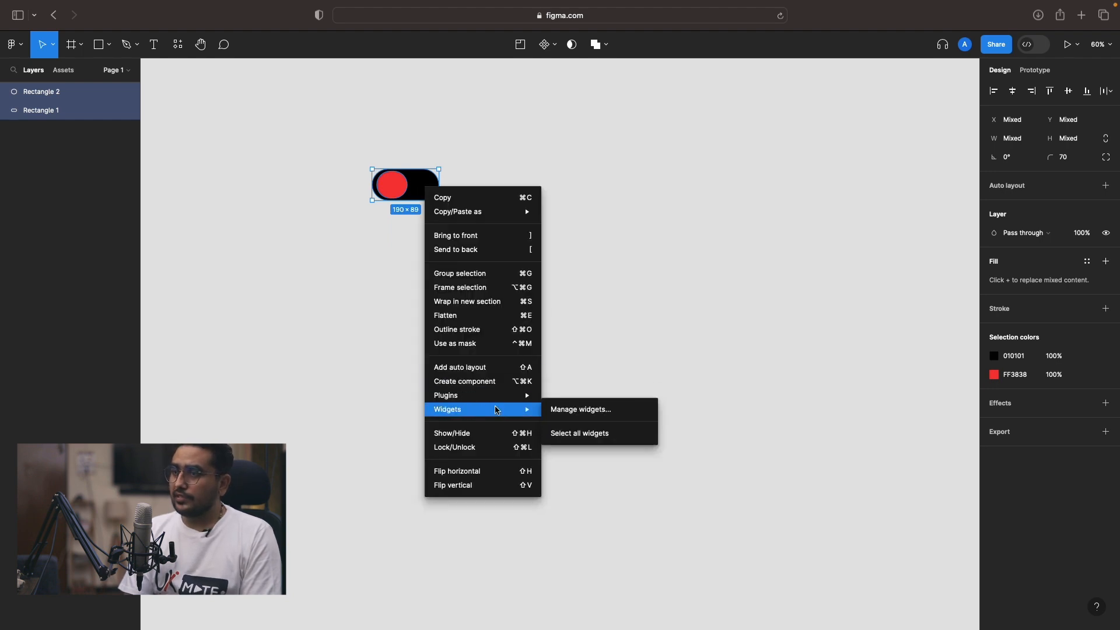
pyautogui.click(467, 289)
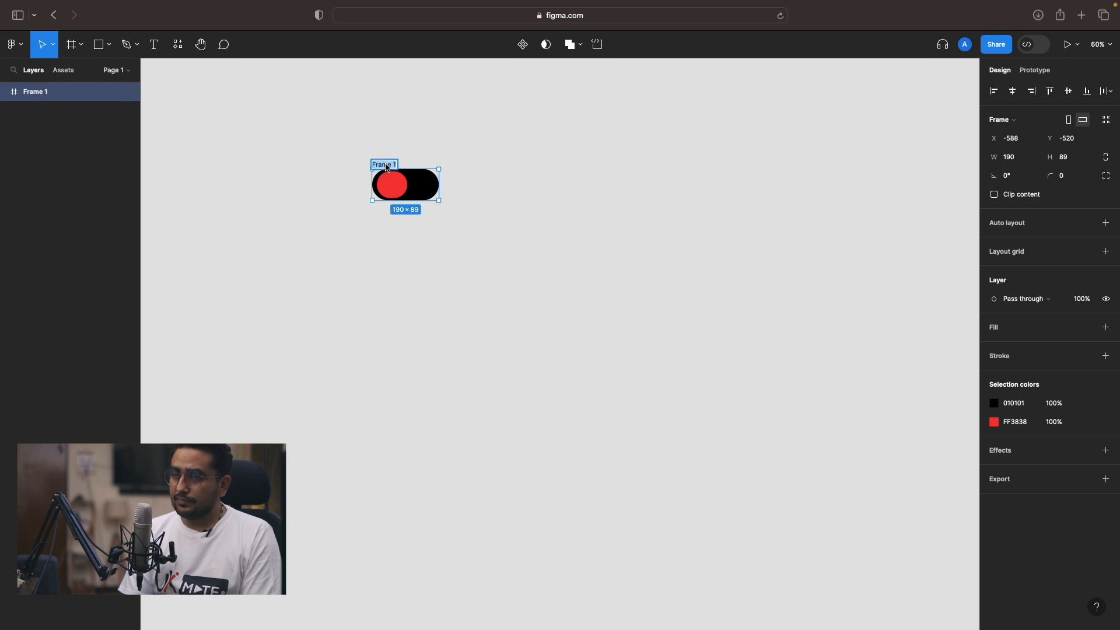
pyautogui.write('Switch')
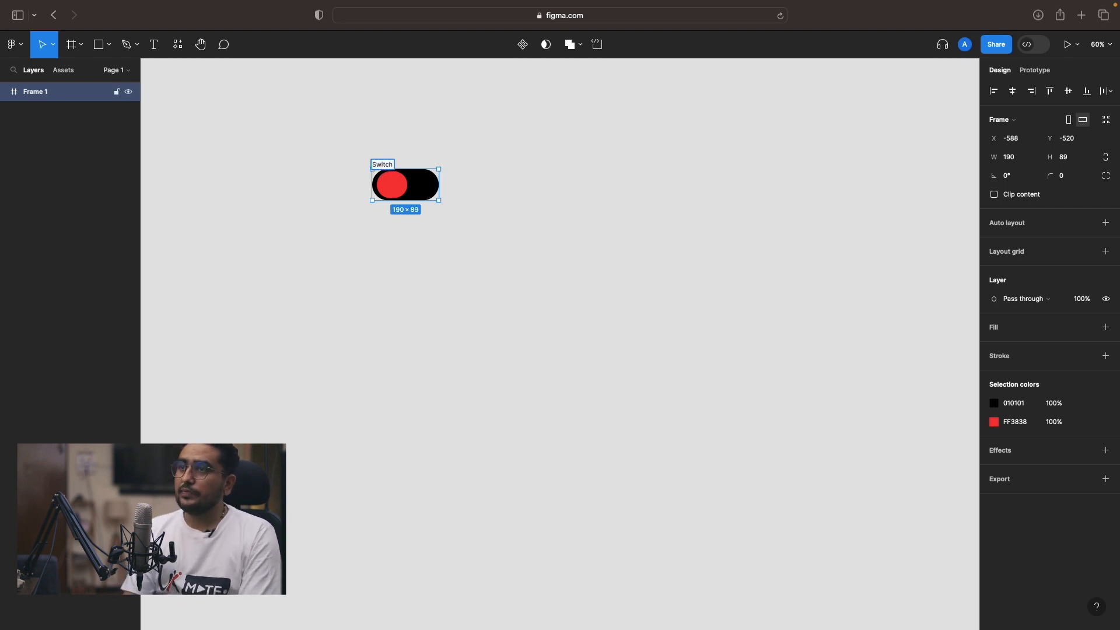
pyautogui.press('Return')
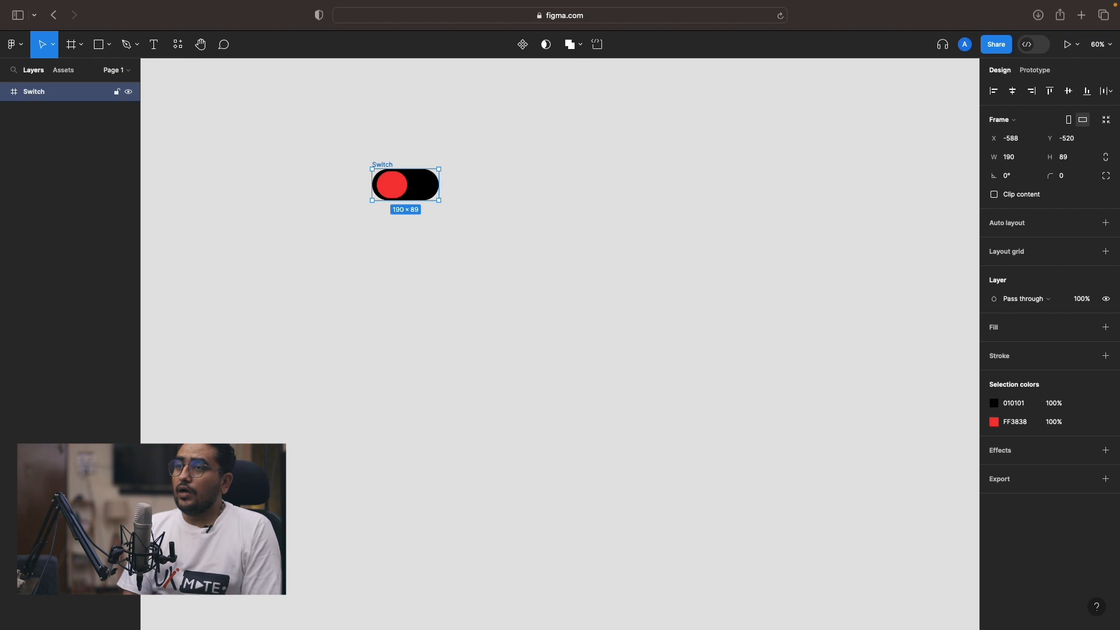
# Try converting the single Switch frame into a component, and undo the conversion.
pyautogui.click(522, 51)
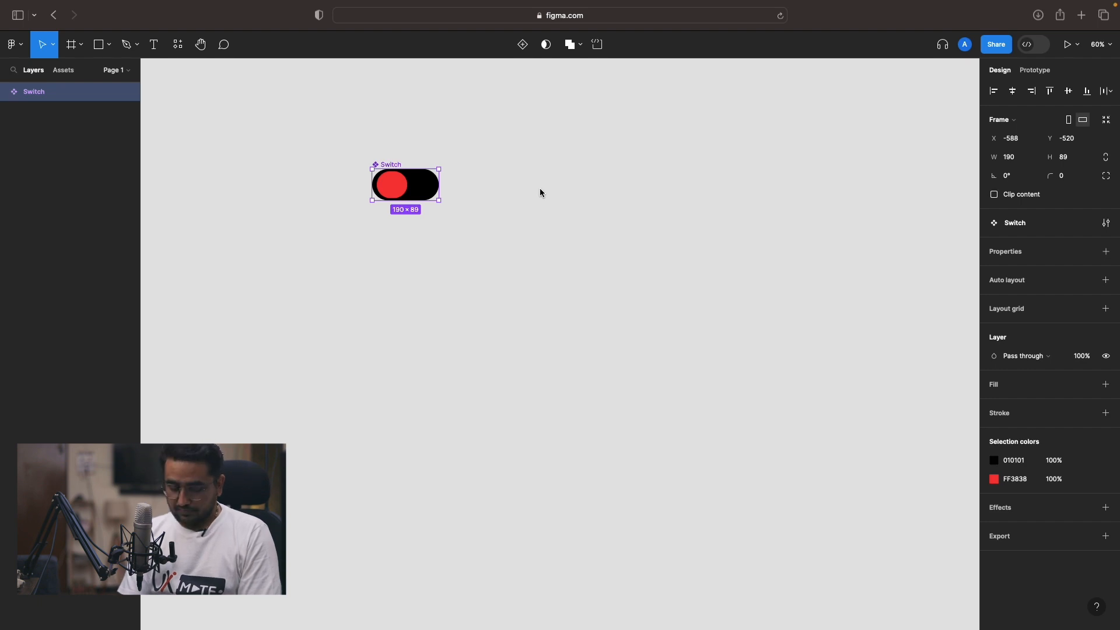
pyautogui.press('super+z')
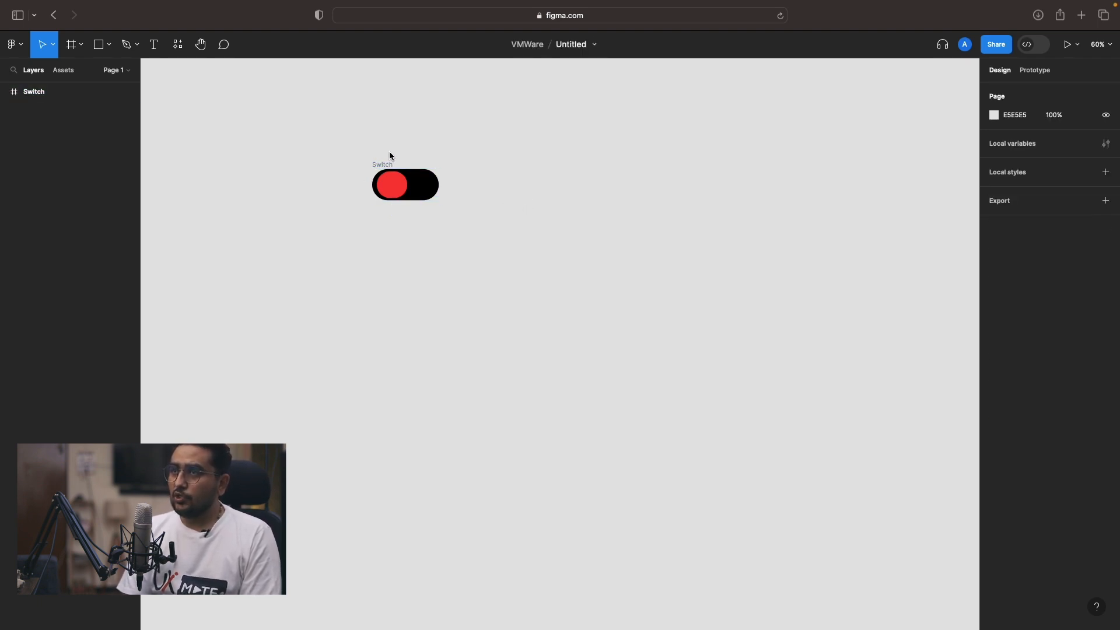
# Duplicate the Switch frame to its right and move the copy's red knob to the right end of its track.
pyautogui.click(381, 164)
pyautogui.moveTo(381, 164); pyautogui.dragTo(526, 188)
pyautogui.doubleClick(499, 186)
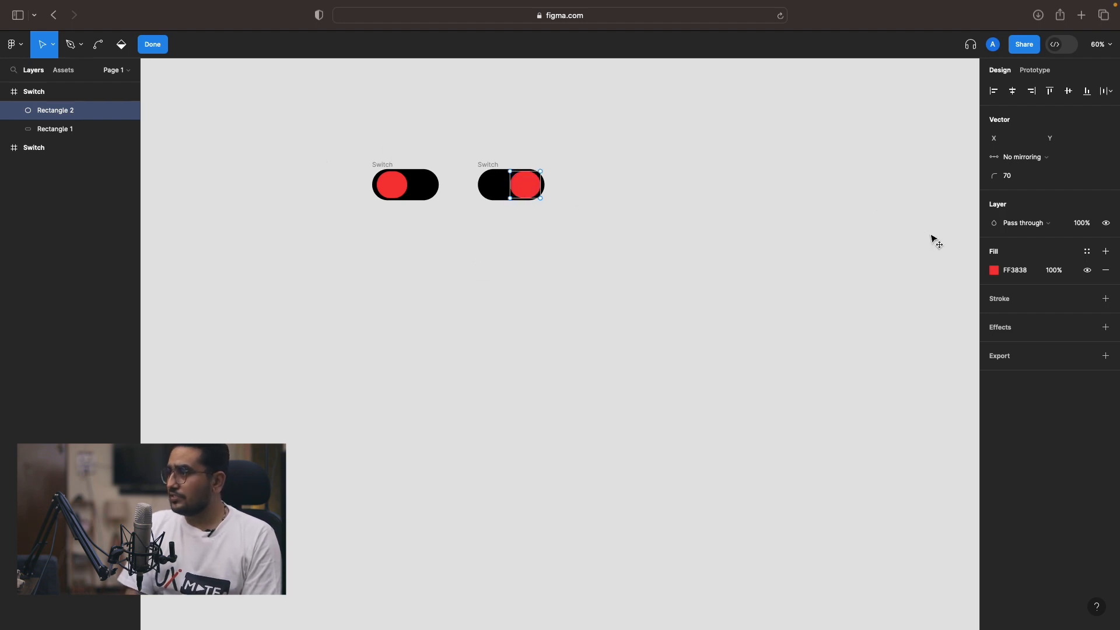
# Recolour the duplicated switch's knob to turquoise green with fill 5BEECB.
pyautogui.click(993, 270)
pyautogui.click(920, 463)
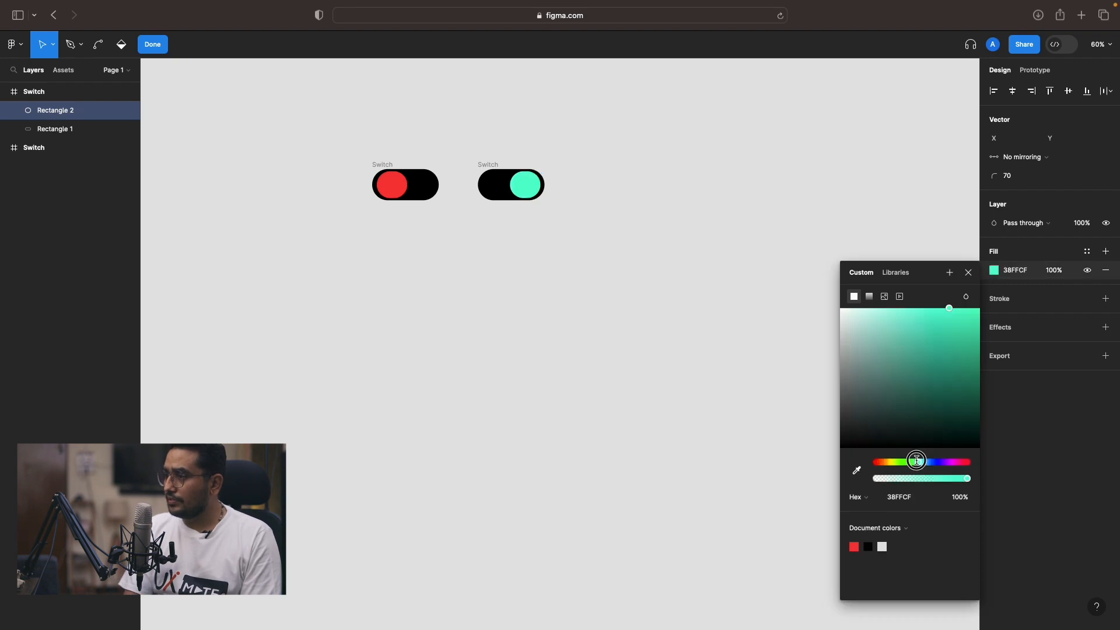
pyautogui.moveTo(953, 310); pyautogui.dragTo(926, 317)
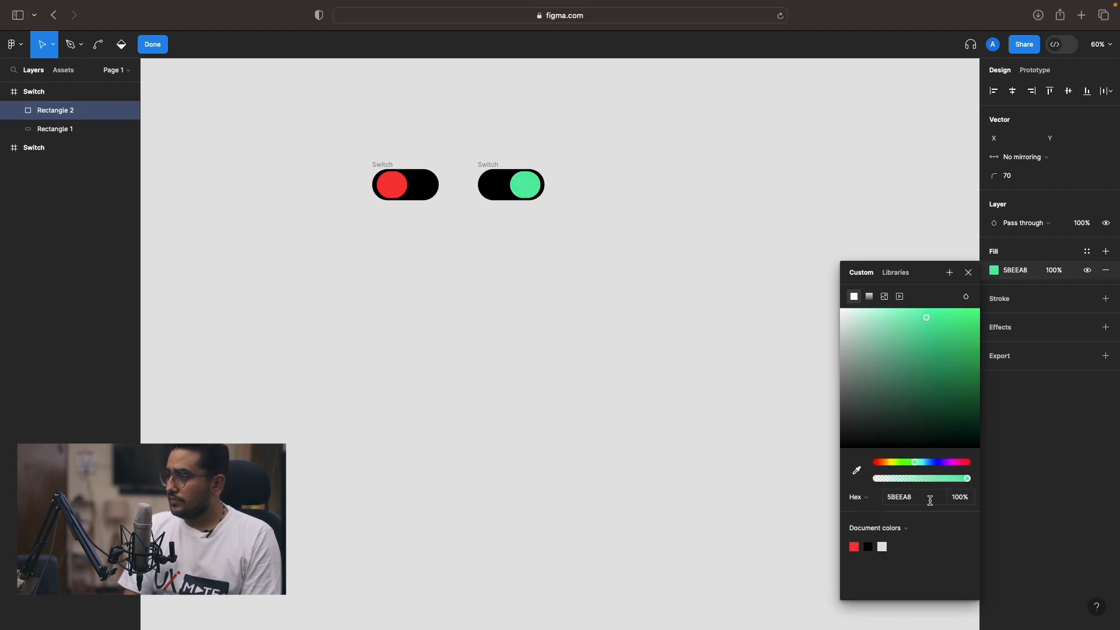
pyautogui.moveTo(914, 463); pyautogui.dragTo(918, 463)
pyautogui.press('Escape')
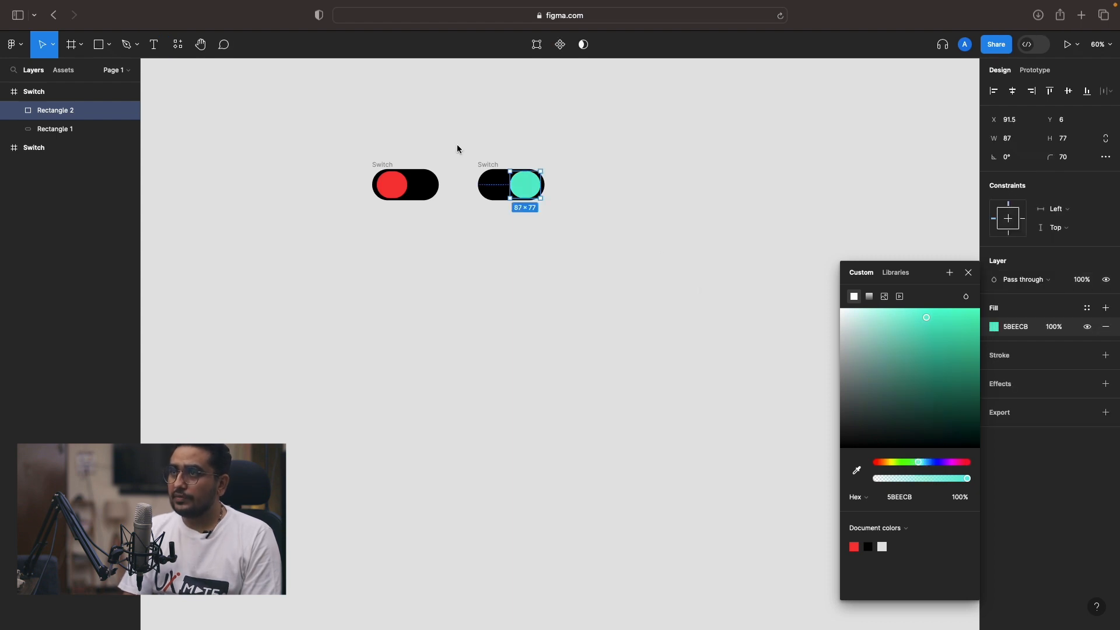
# Examine the layer structure of both Switch frames and compare the names of their nested rectangles.
pyautogui.click(352, 123)
pyautogui.moveTo(306, 114); pyautogui.dragTo(636, 267)
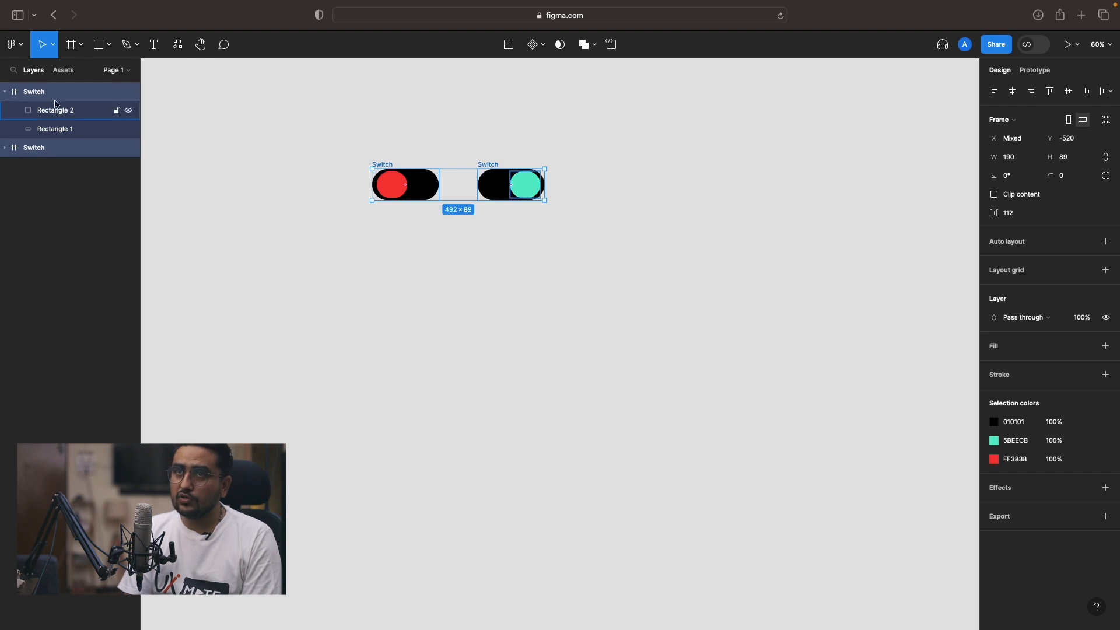
pyautogui.click(12, 151)
pyautogui.click(5, 148)
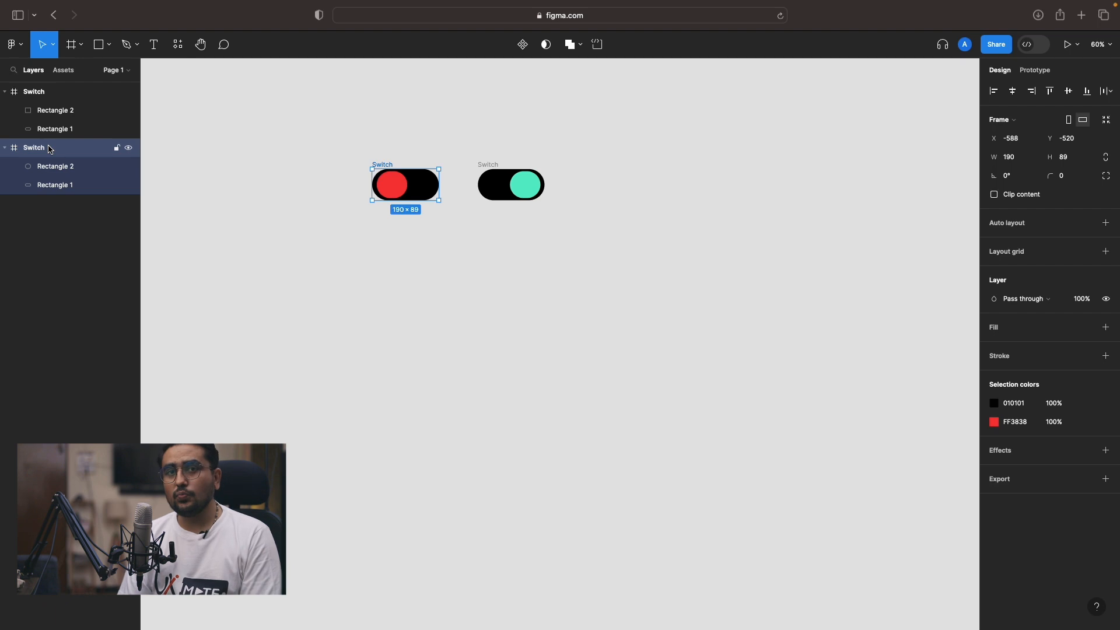
pyautogui.click(58, 185)
pyautogui.click(61, 169)
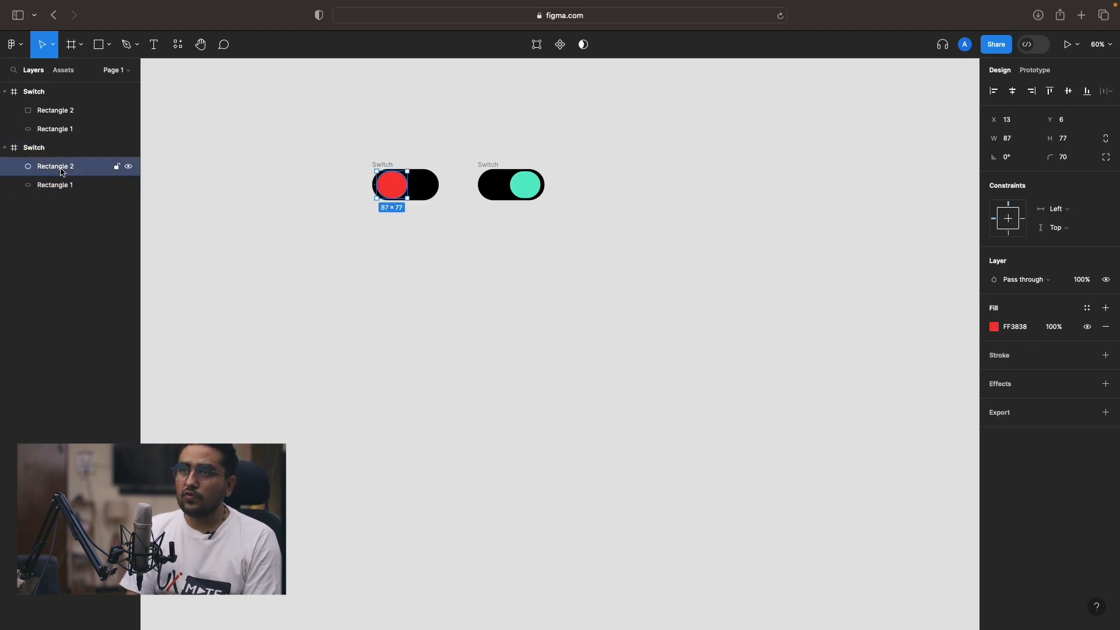
pyautogui.click(63, 110)
pyautogui.click(39, 148)
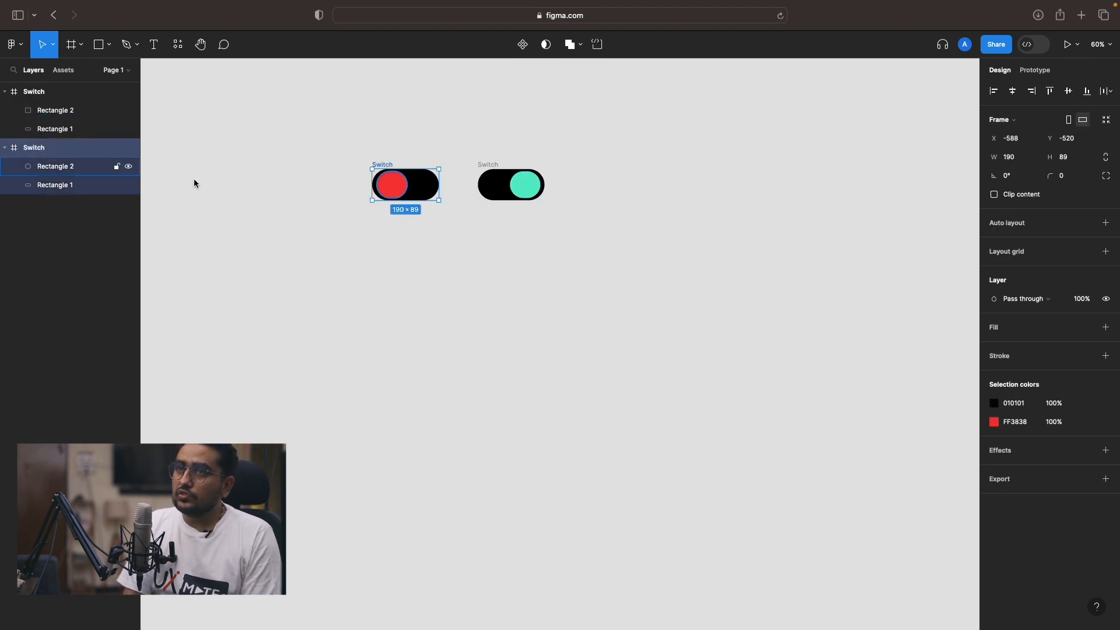
# Combine the red and green Switch frames into one component set.
pyautogui.click(297, 178)
pyautogui.moveTo(333, 120); pyautogui.dragTo(686, 266)
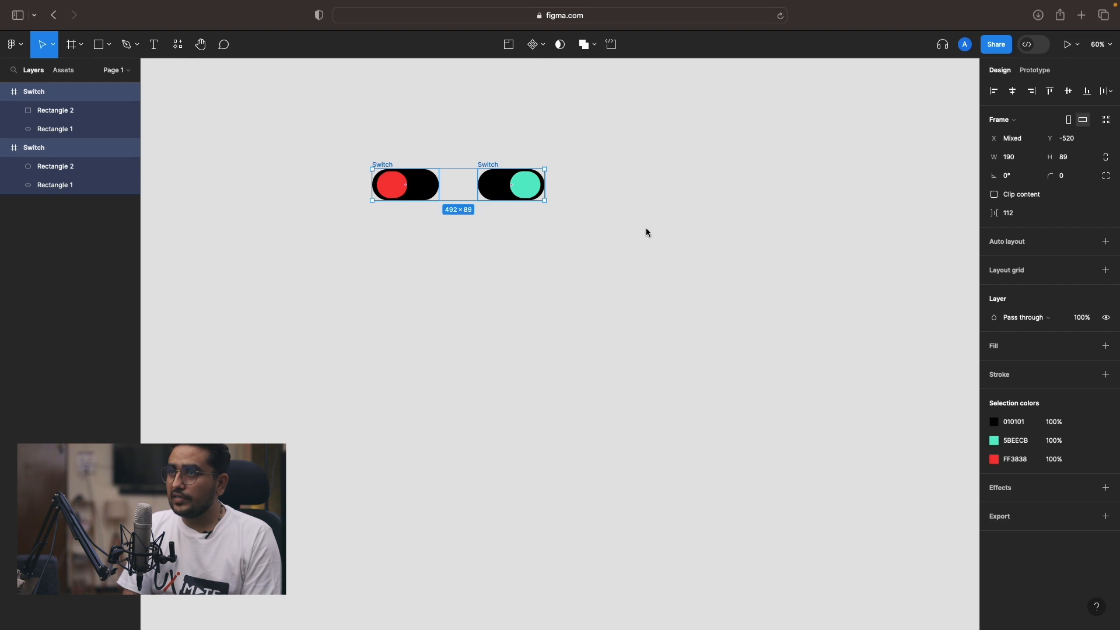
pyautogui.click(544, 47)
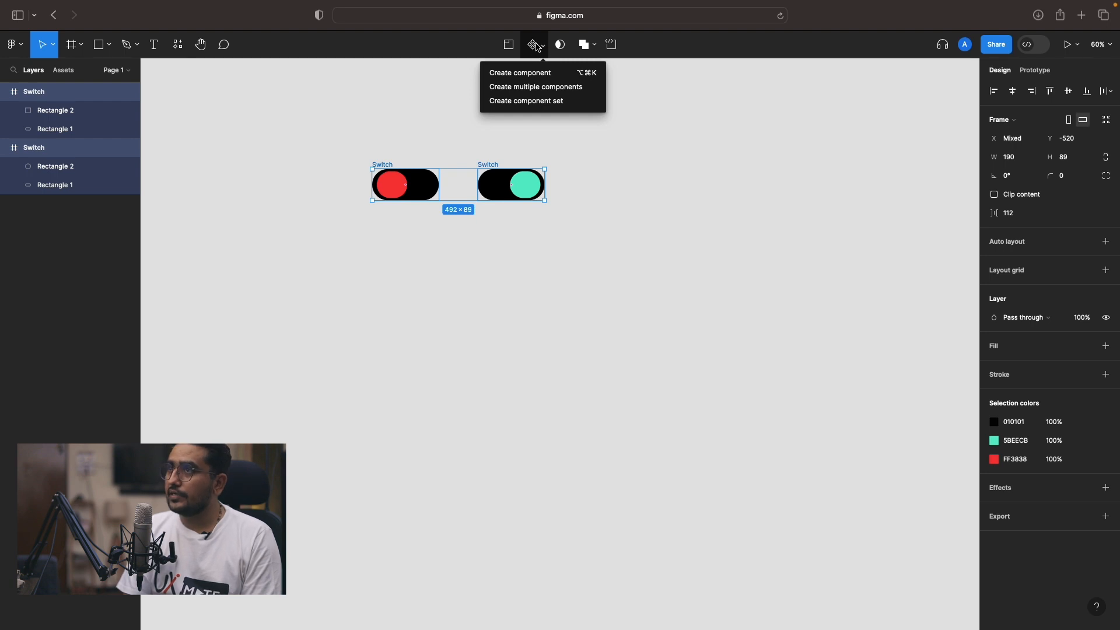
pyautogui.click(521, 102)
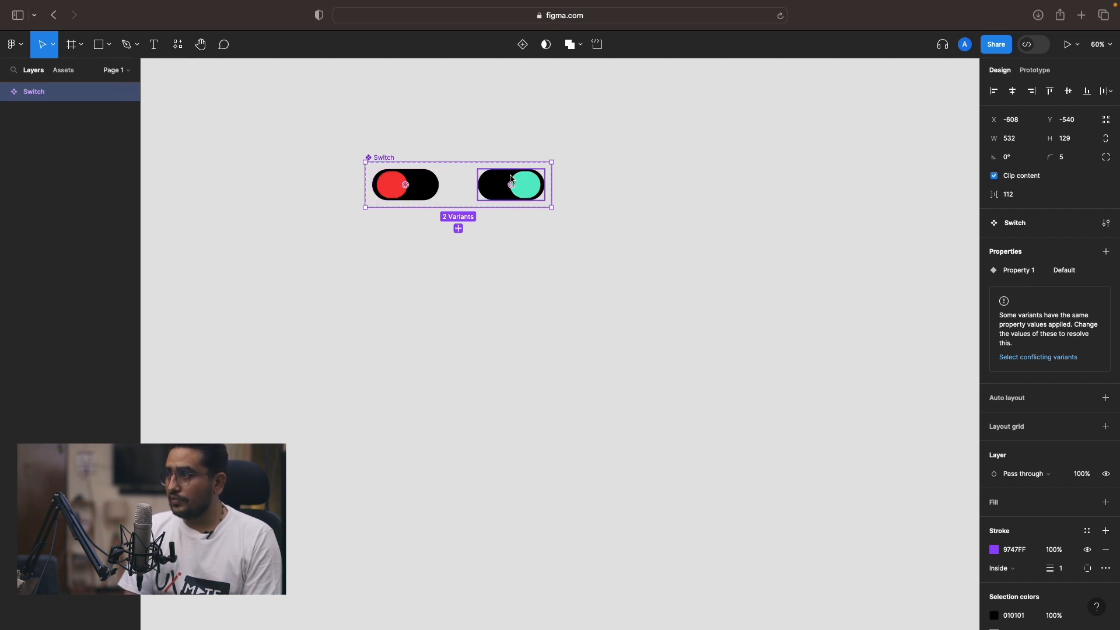
# Check the properties of both switch variants and shift the Switch component set slightly to the left on the canvas.
pyautogui.click(463, 245)
pyautogui.click(388, 192)
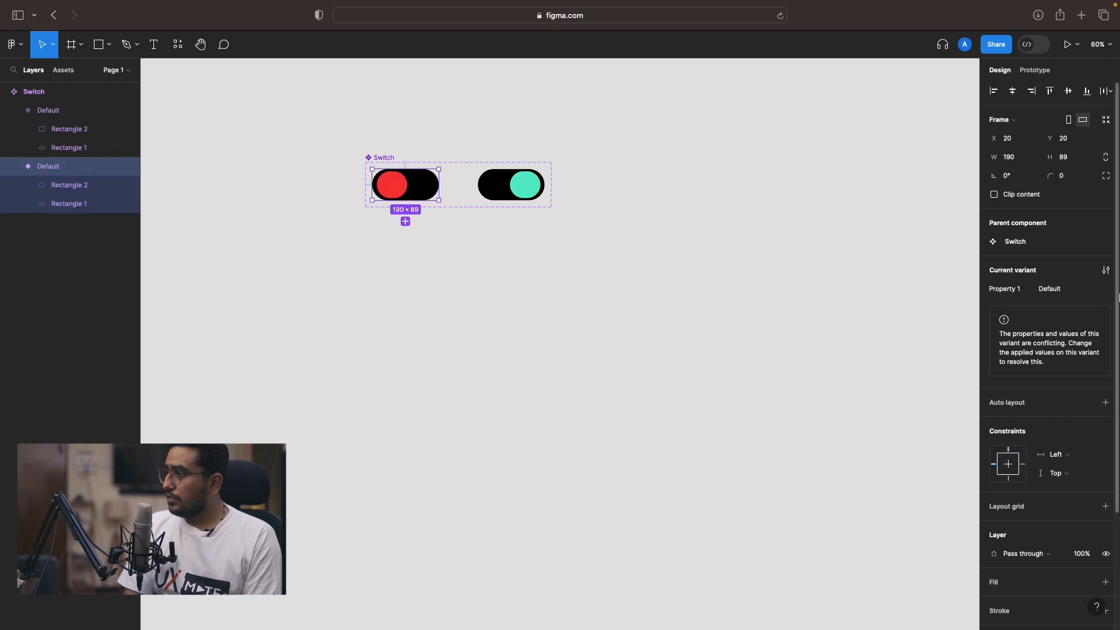
pyautogui.click(484, 196)
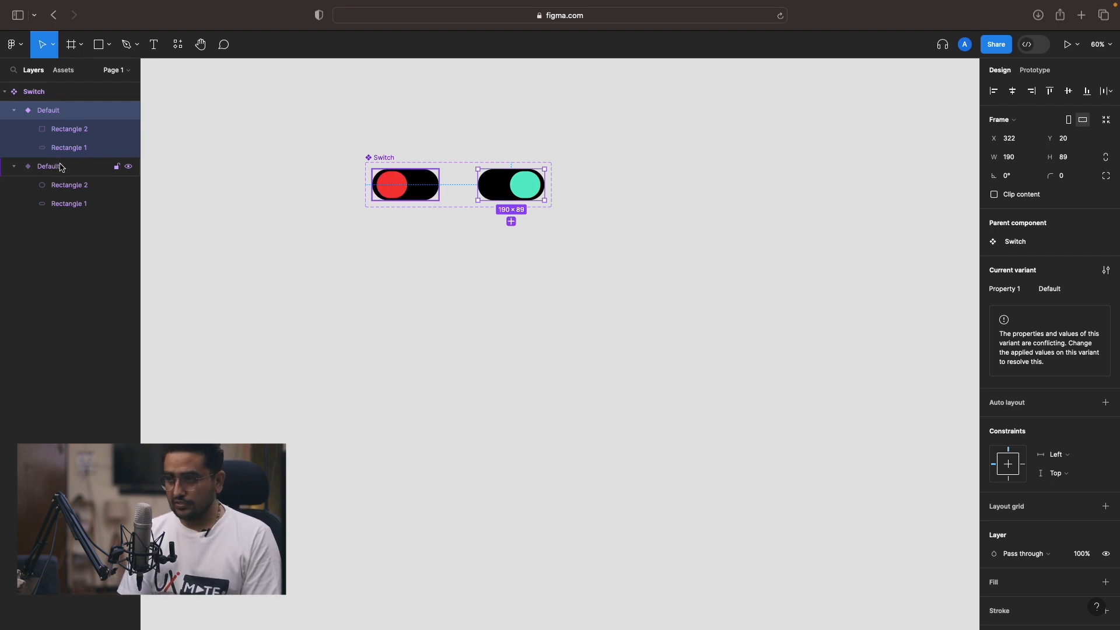
pyautogui.click(303, 279)
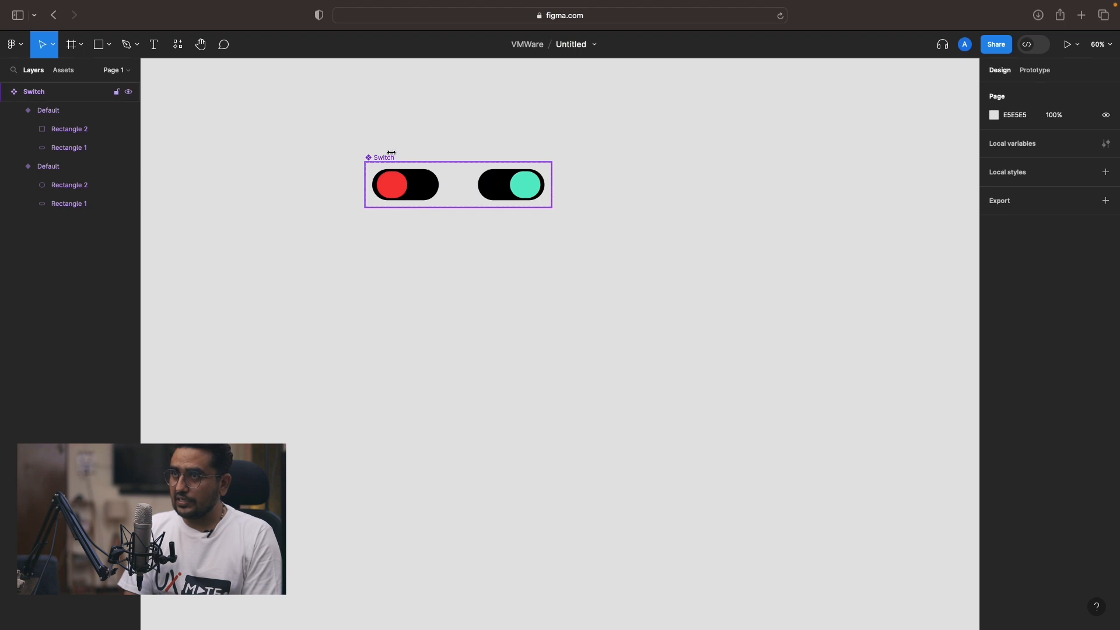
pyautogui.moveTo(386, 155); pyautogui.dragTo(334, 153)
pyautogui.click(425, 313)
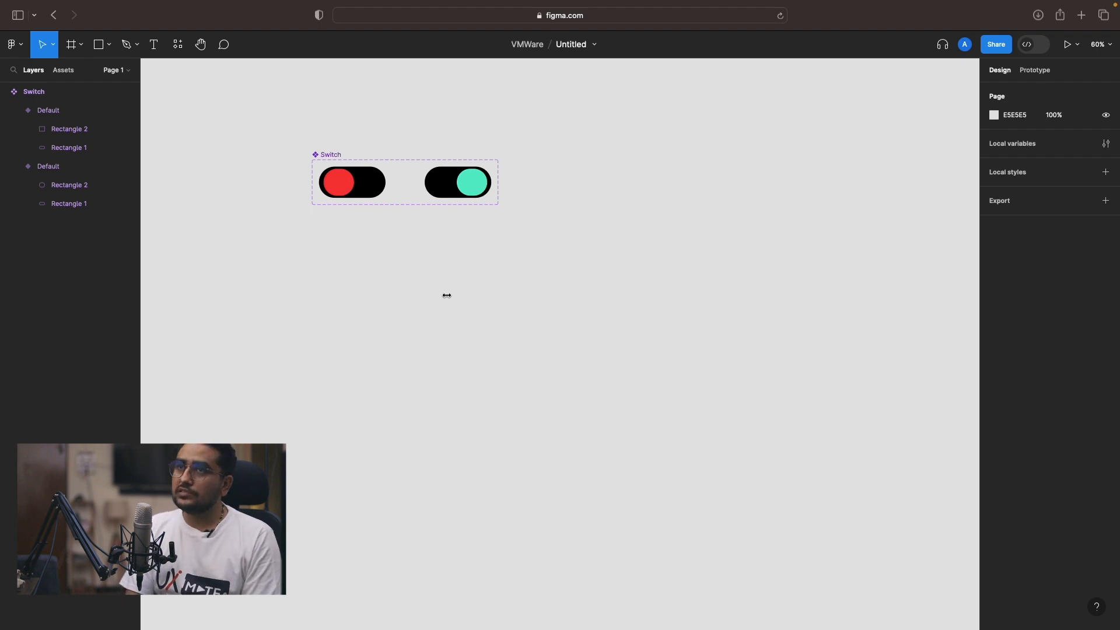
# Draw a rectangle about 368 × 205 below the Switch component set.
pyautogui.click(109, 47)
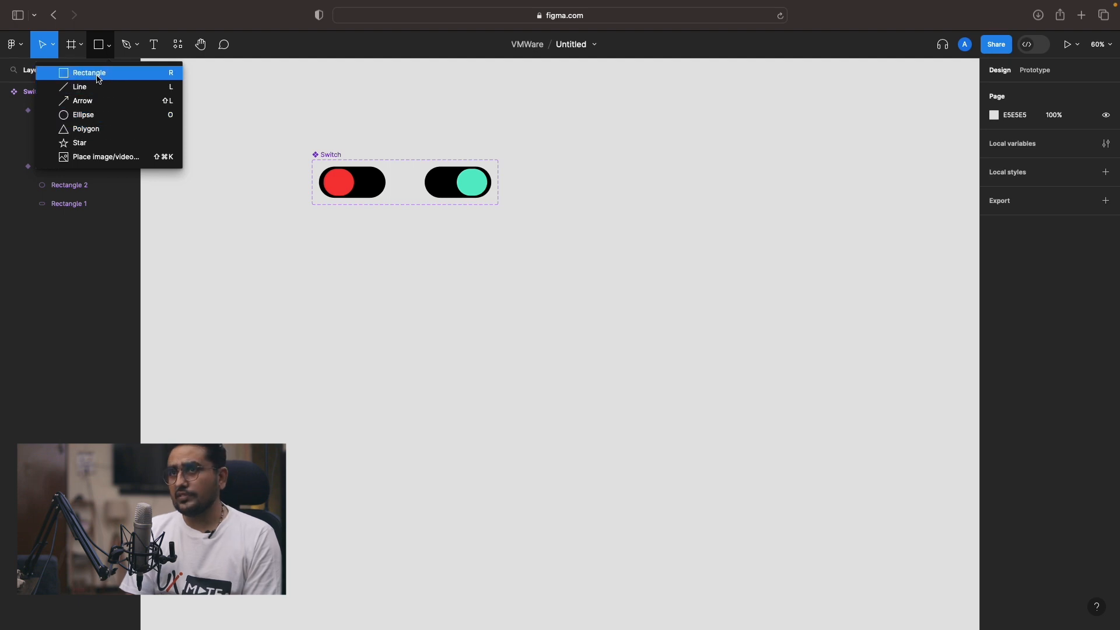
pyautogui.click(99, 73)
pyautogui.moveTo(420, 255)
pyautogui.mouseDown()
pyautogui.moveTo(572, 330)
pyautogui.moveTo(535, 325)
pyautogui.moveTo(549, 327)
pyautogui.mouseUp()
pyautogui.click(519, 345)
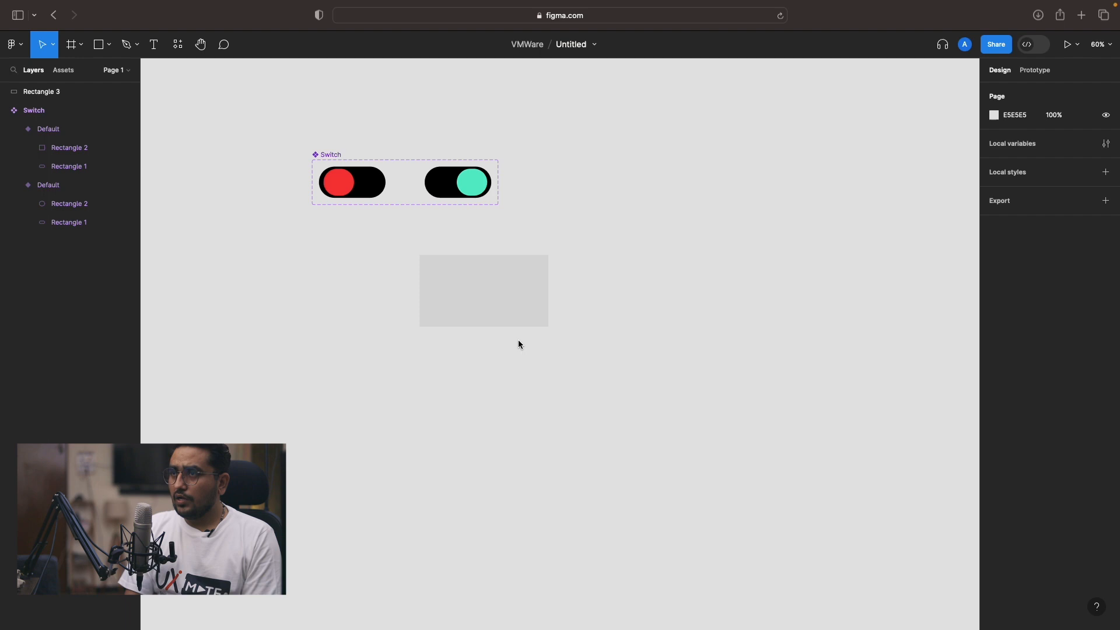
# Add an iPhone 14 Pro frame and place it to the right of the switch and rectangle.
pyautogui.click(81, 44)
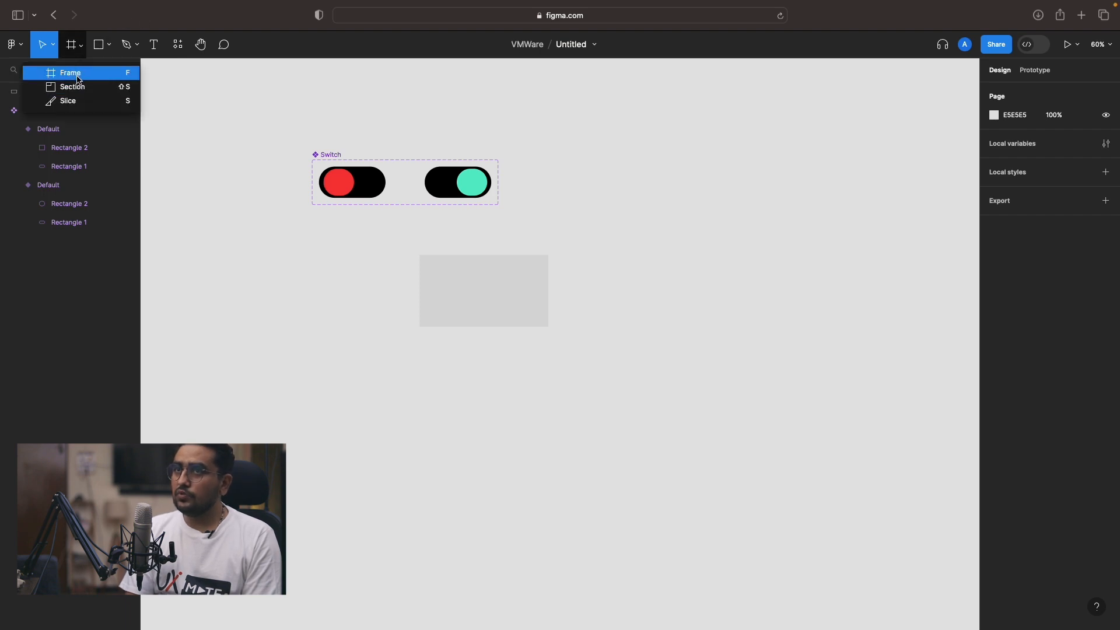
pyautogui.click(70, 73)
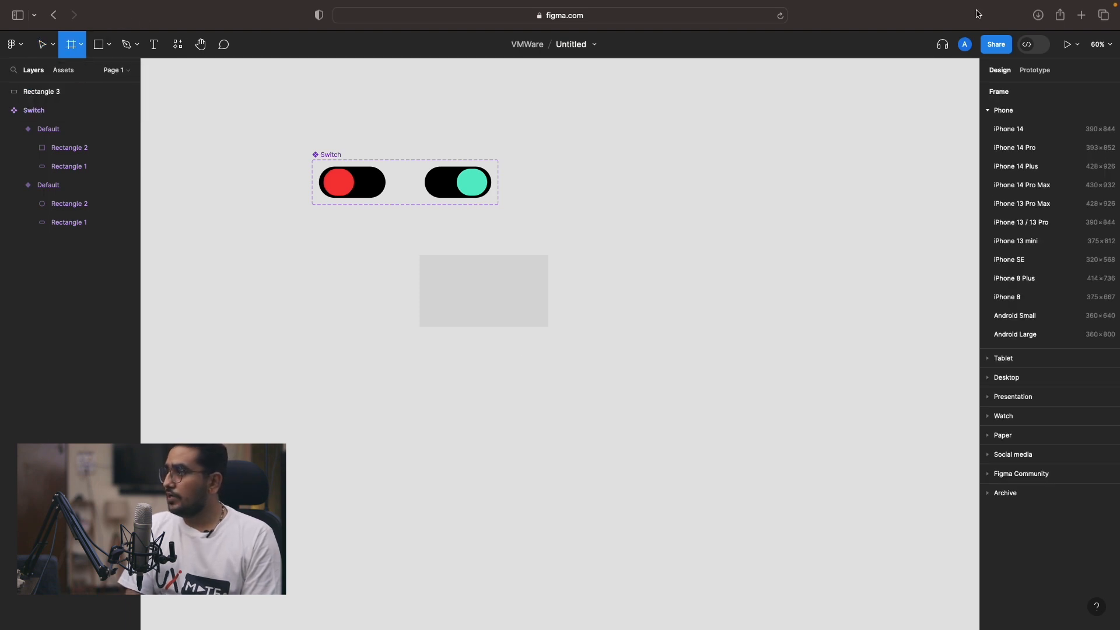
pyautogui.click(1013, 147)
pyautogui.moveTo(565, 185); pyautogui.dragTo(616, 159)
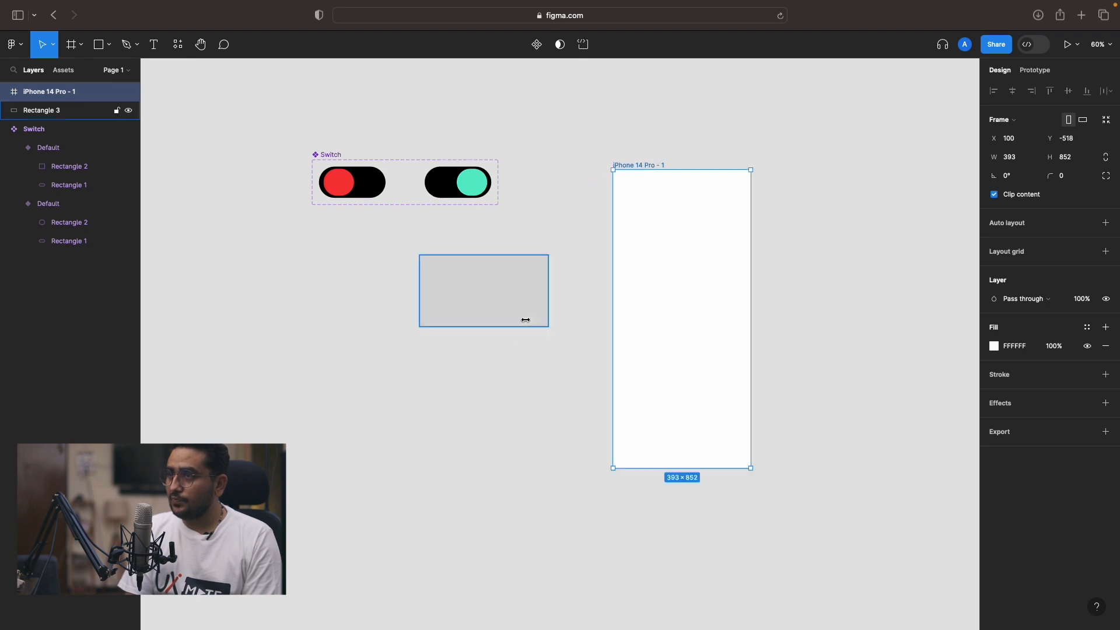
pyautogui.press('Escape')
# Shift the grey rectangle slightly left and change its fill to dark grey 4B4B4B.
pyautogui.moveTo(495, 314); pyautogui.dragTo(464, 309)
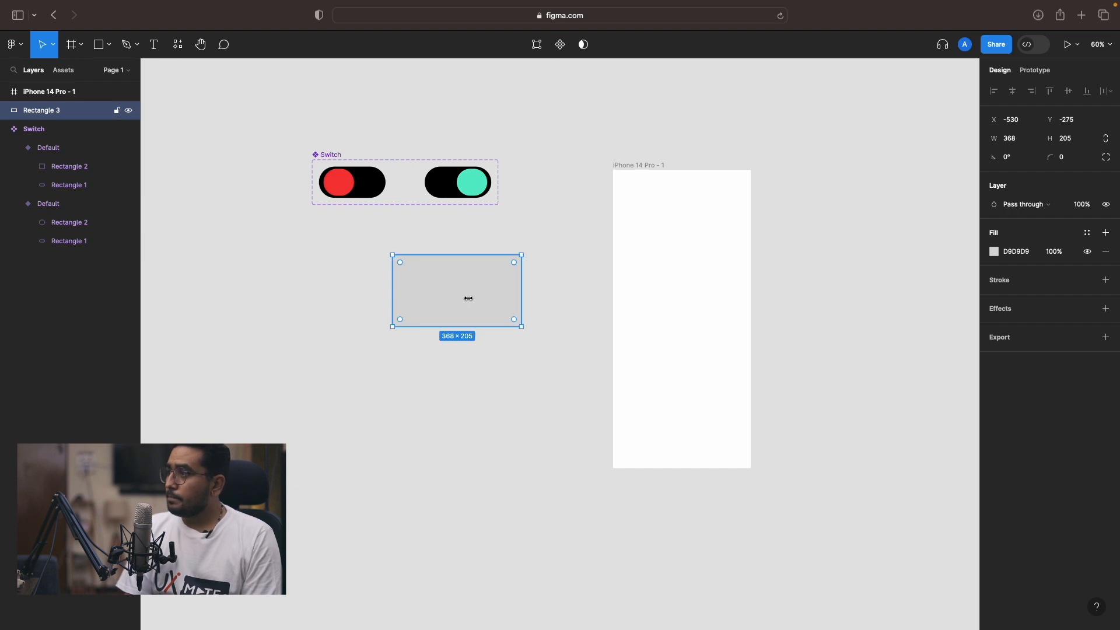
pyautogui.click(994, 251)
pyautogui.moveTo(880, 332); pyautogui.dragTo(806, 391)
pyautogui.click(467, 393)
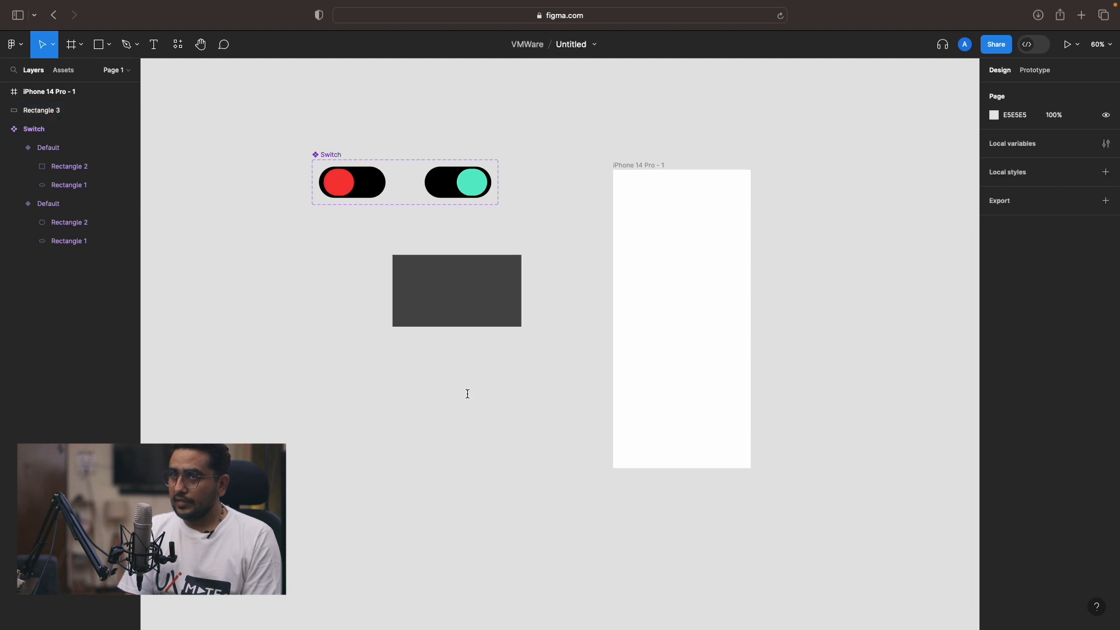
# Wrap the dark grey rectangle in a frame and name the frame Screen.
pyautogui.click(454, 277)
pyautogui.rightClick(454, 277)
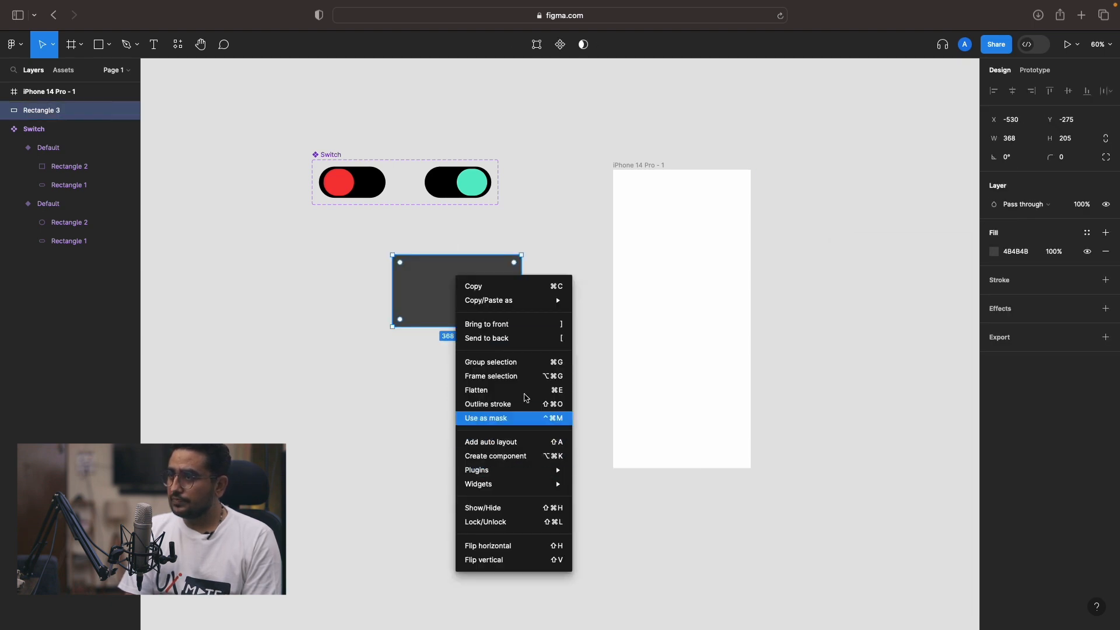
pyautogui.click(503, 379)
pyautogui.doubleClick(410, 251)
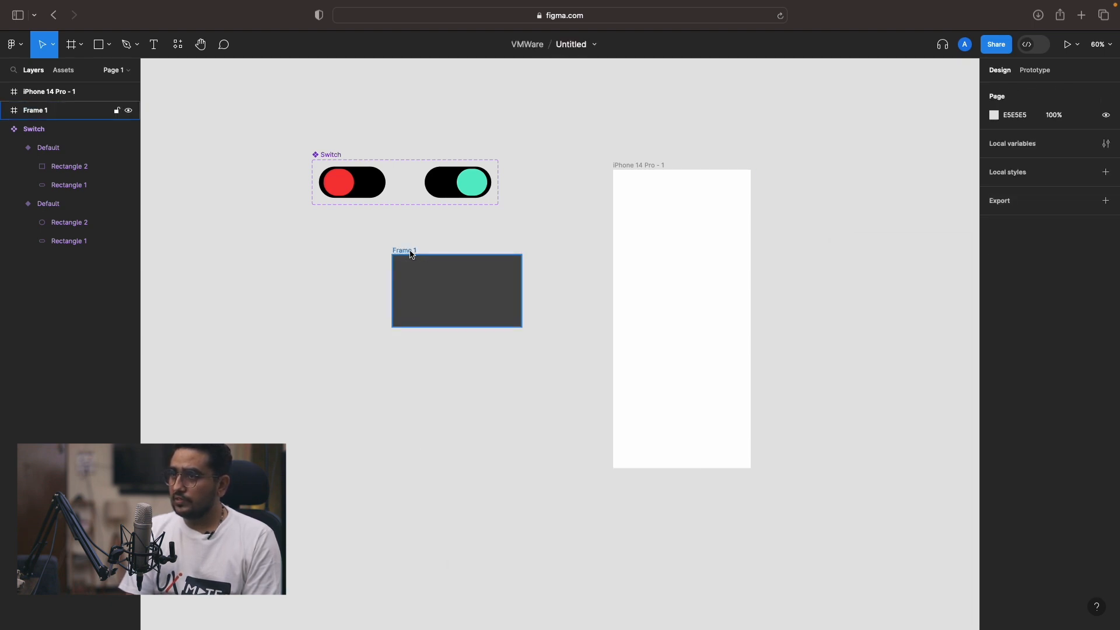
pyautogui.write('Sc')
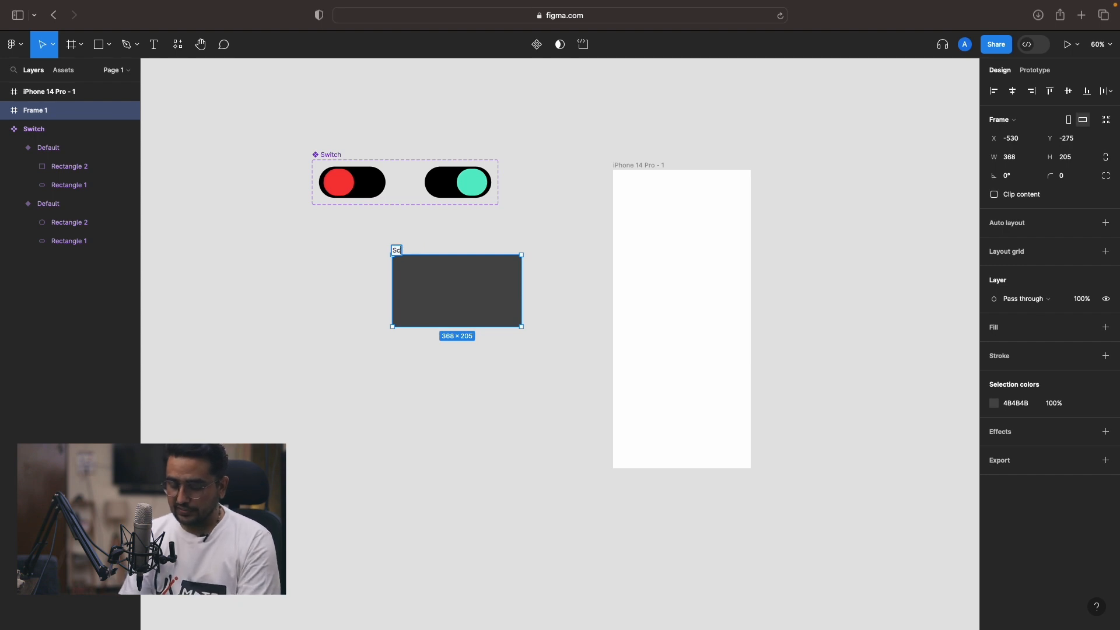
pyautogui.write('reen')
pyautogui.press('Return')
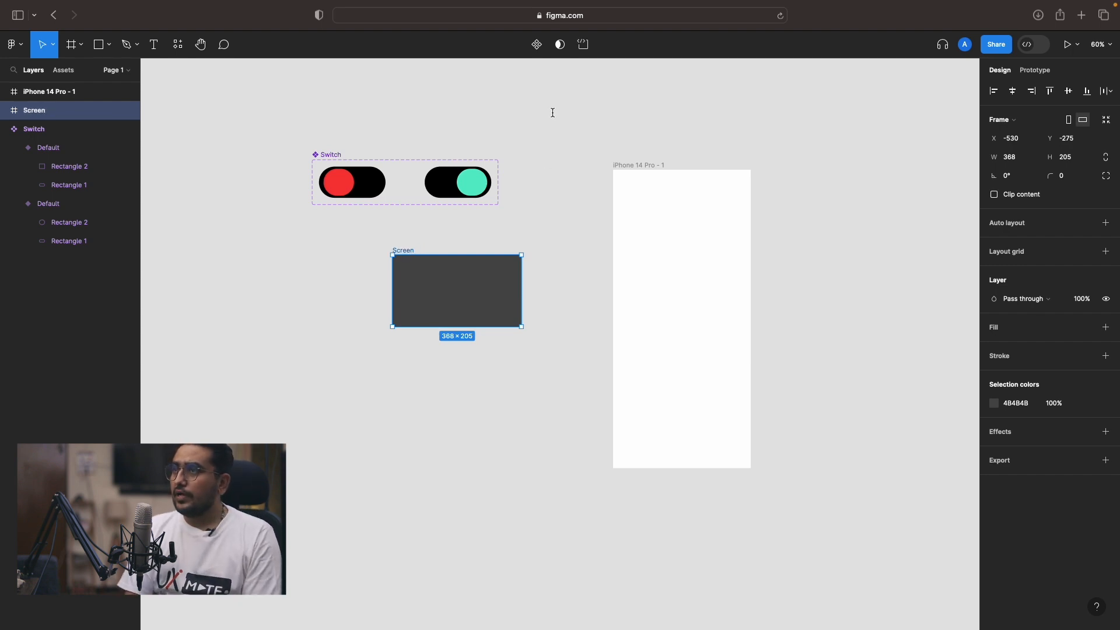
# Turn the Screen frame into a component with a variant property and add a second variant below the first.
pyautogui.click(538, 49)
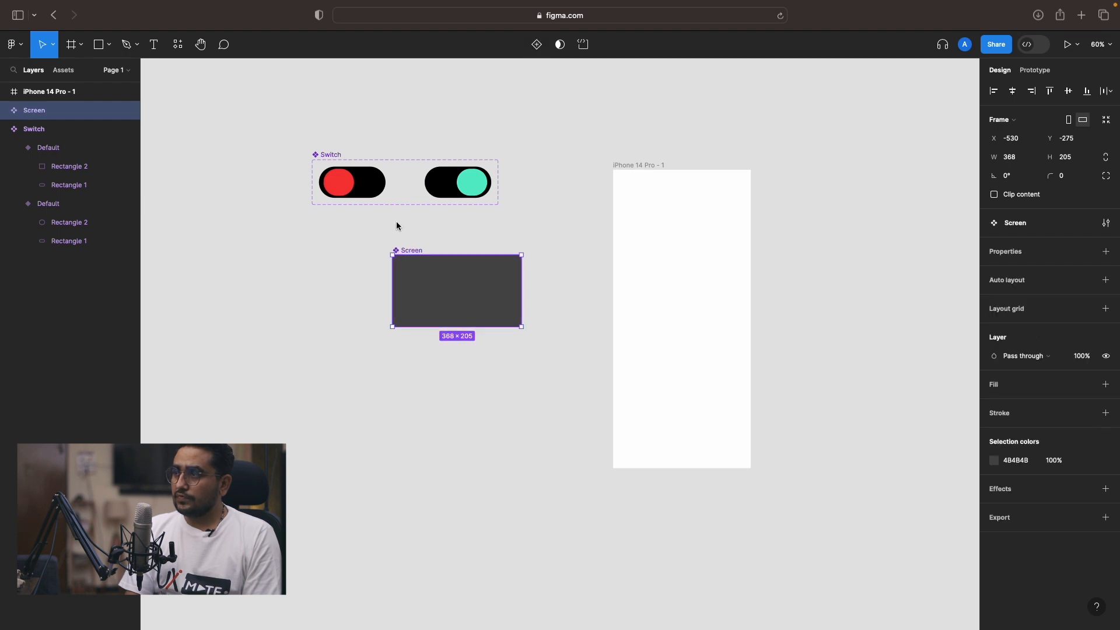
pyautogui.click(1107, 254)
pyautogui.click(1029, 288)
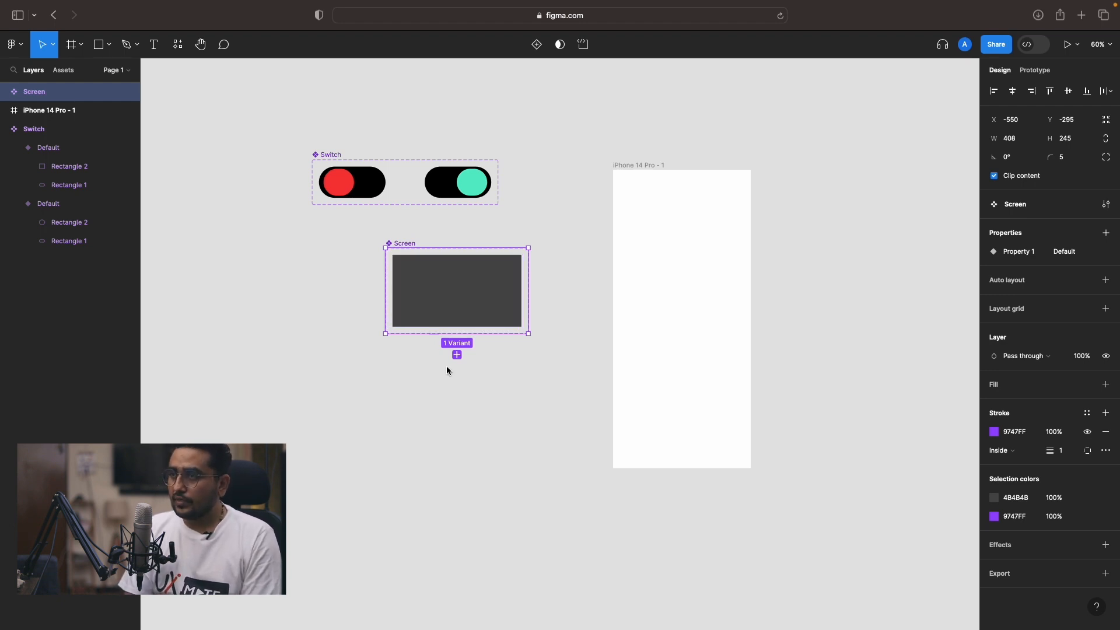
pyautogui.click(457, 355)
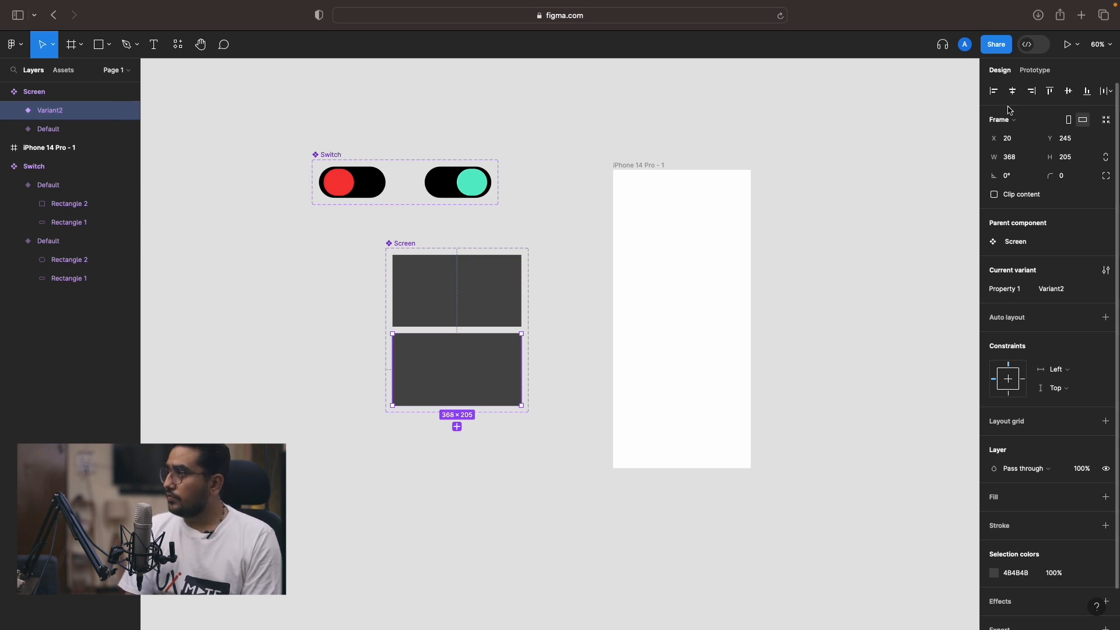
# Change the second Screen variant's colour to light blue 48D4F2.
pyautogui.scroll(-2, 1018, 460)
pyautogui.click(994, 529)
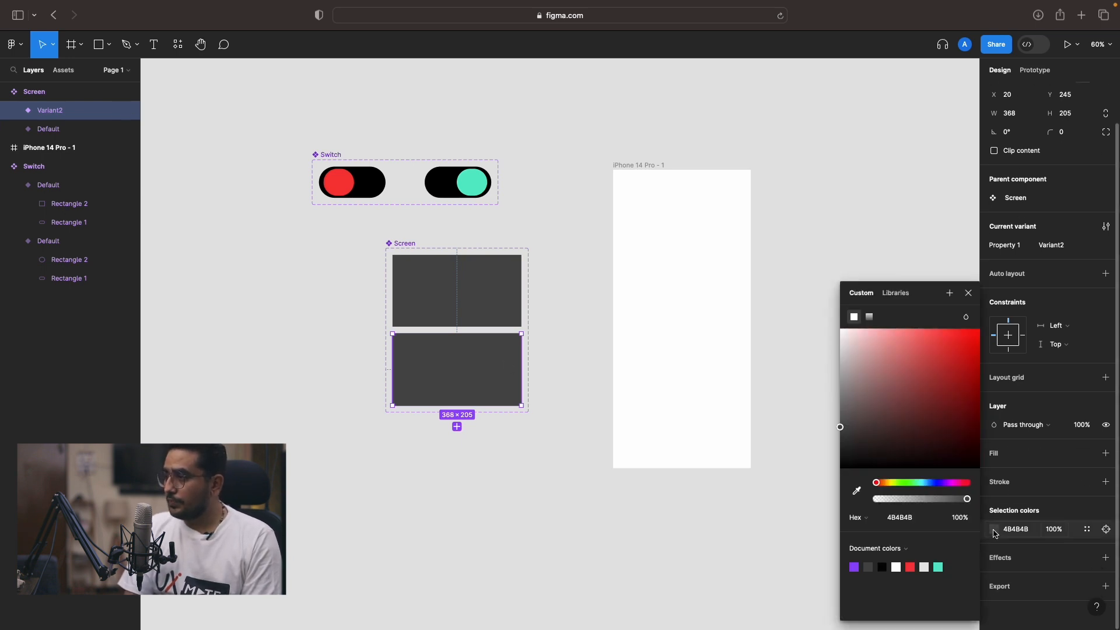
pyautogui.click(924, 482)
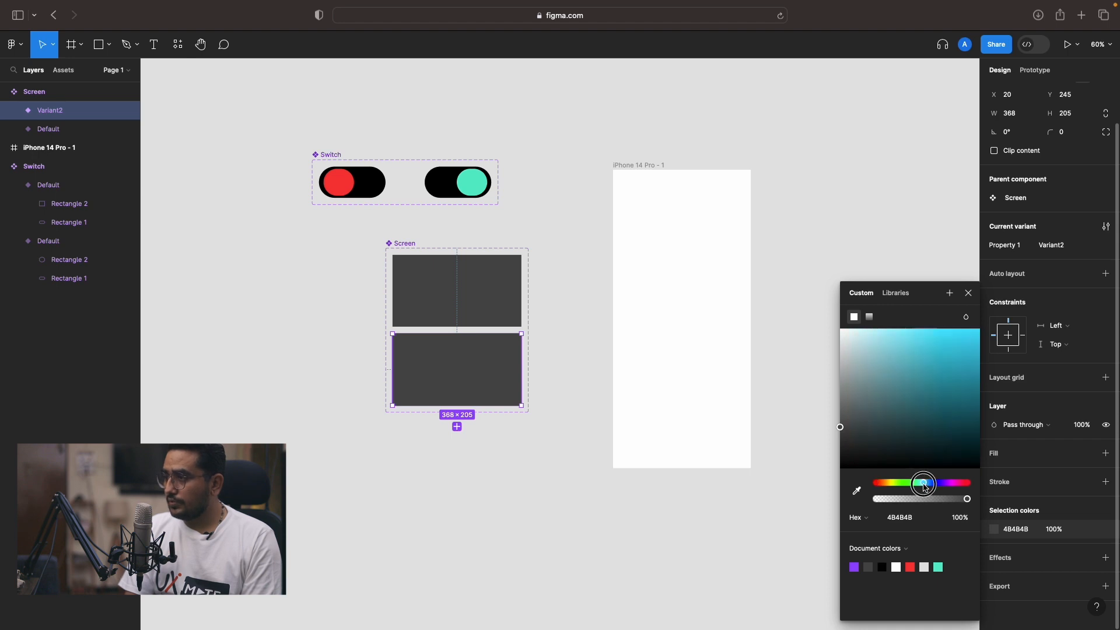
pyautogui.moveTo(928, 370); pyautogui.dragTo(938, 336)
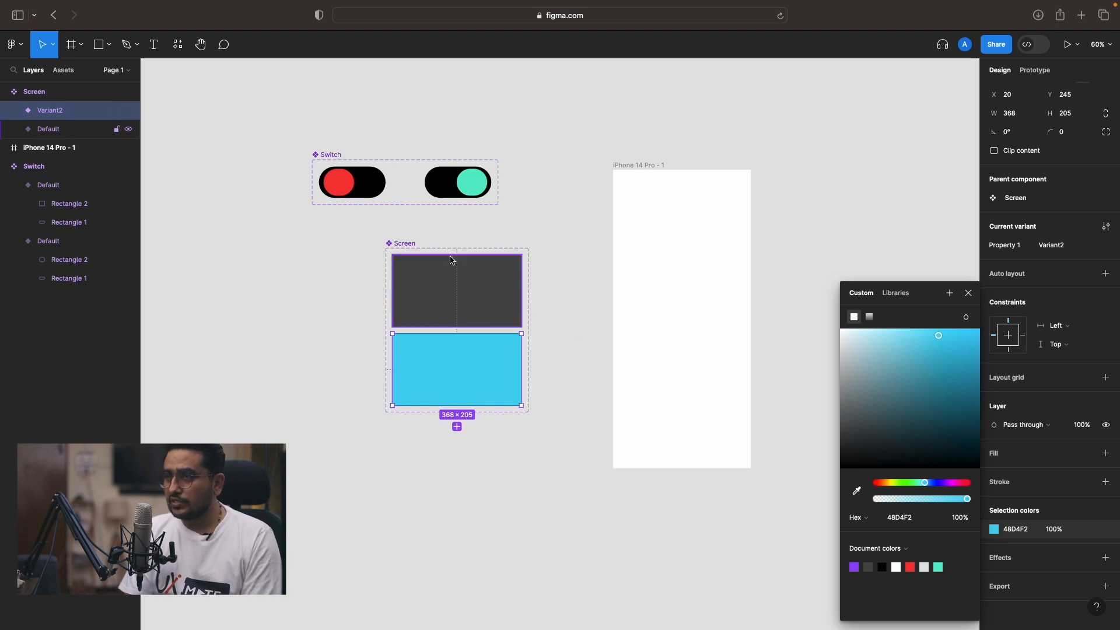
pyautogui.click(488, 449)
pyautogui.click(458, 301)
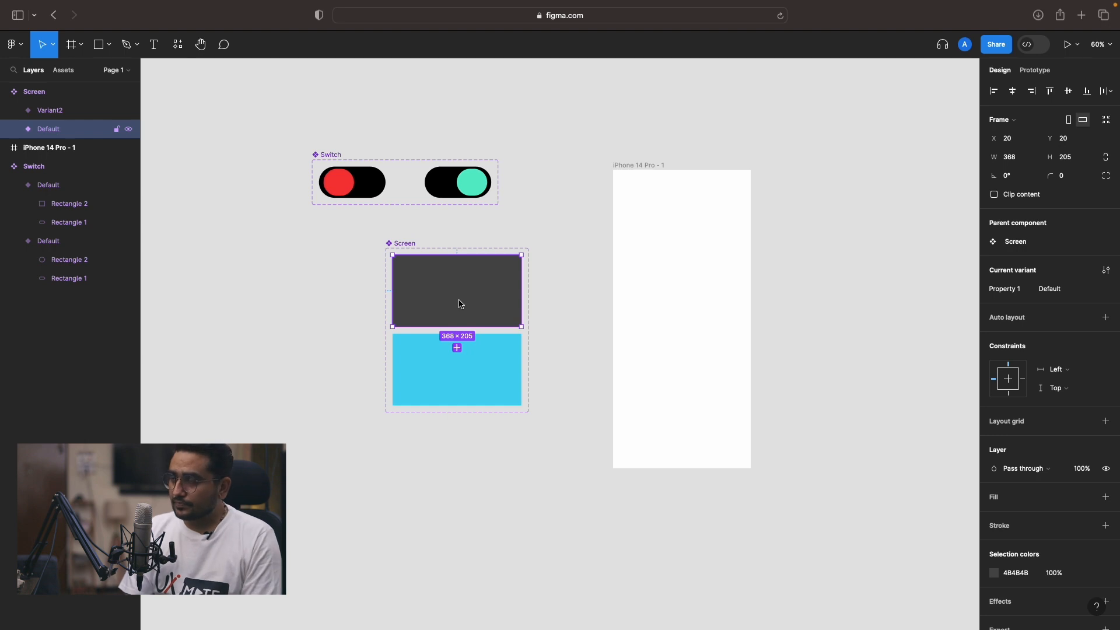
# Move the Screen component set directly below the Switch set, aligning their left edges.
pyautogui.click(433, 489)
pyautogui.moveTo(404, 242); pyautogui.dragTo(321, 216)
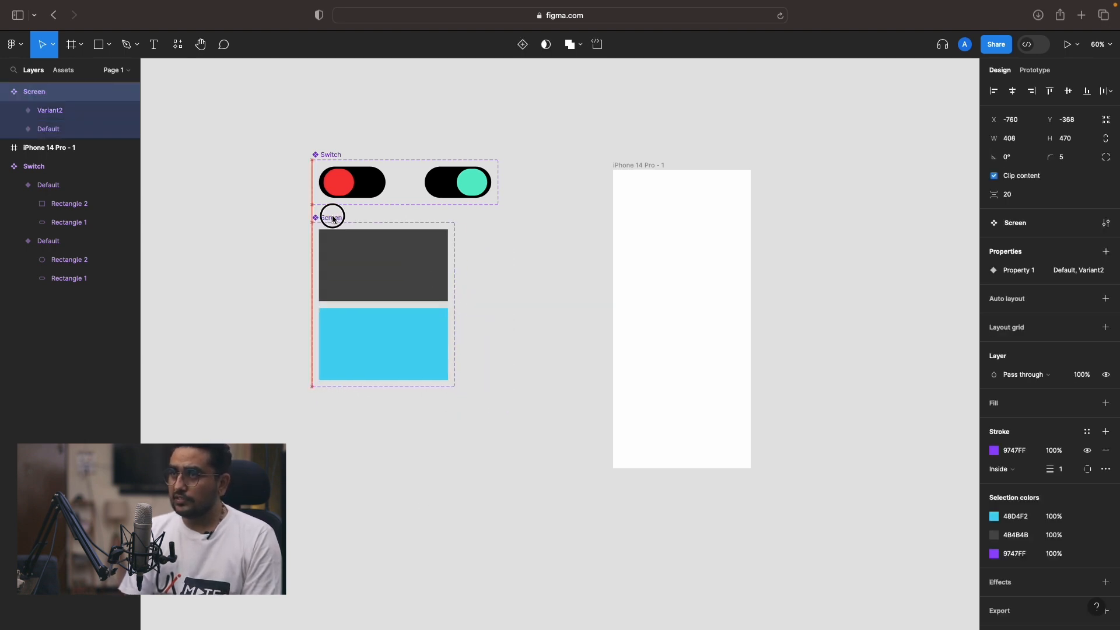
pyautogui.moveTo(282, 124); pyautogui.dragTo(533, 443)
pyautogui.click(535, 455)
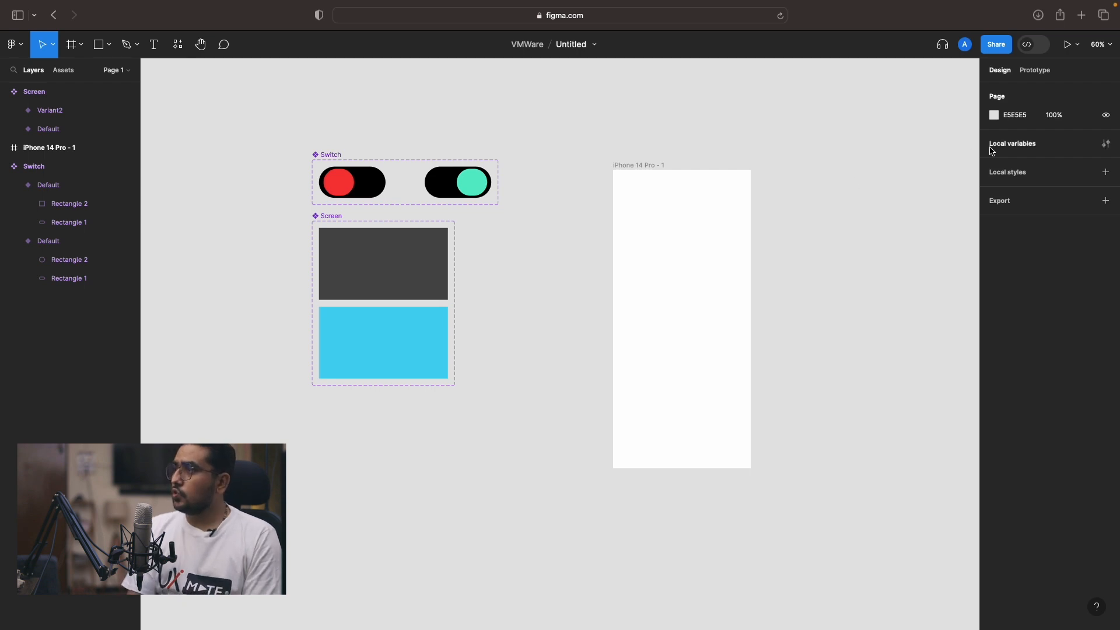
# Create a local Boolean variable named isOn with the value False.
pyautogui.click(1106, 144)
pyautogui.click(855, 225)
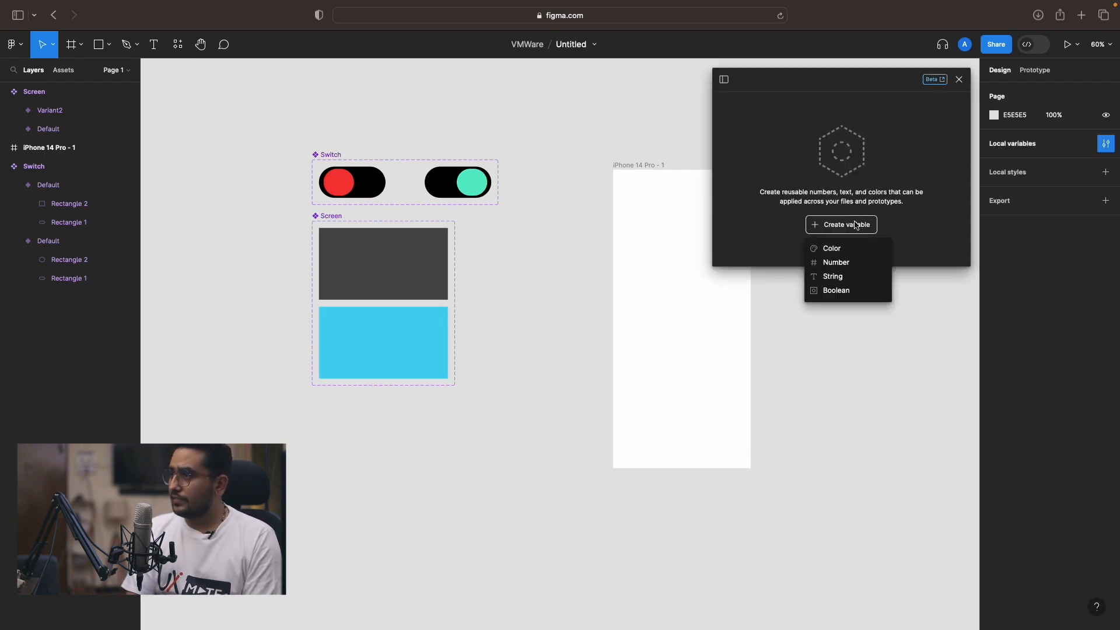
pyautogui.click(843, 294)
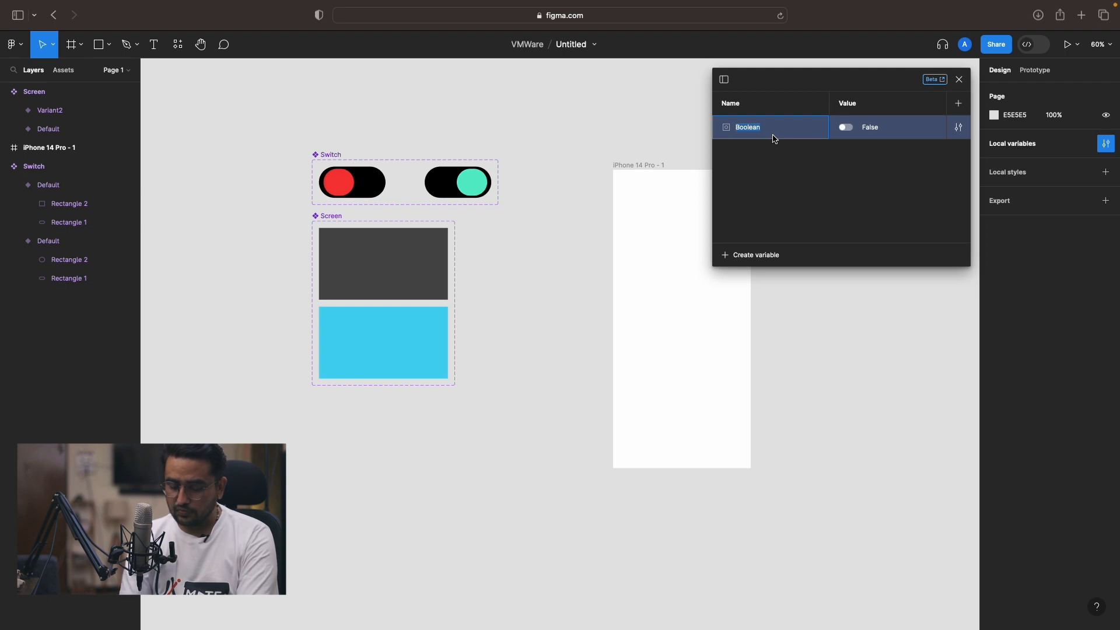
pyautogui.write('is')
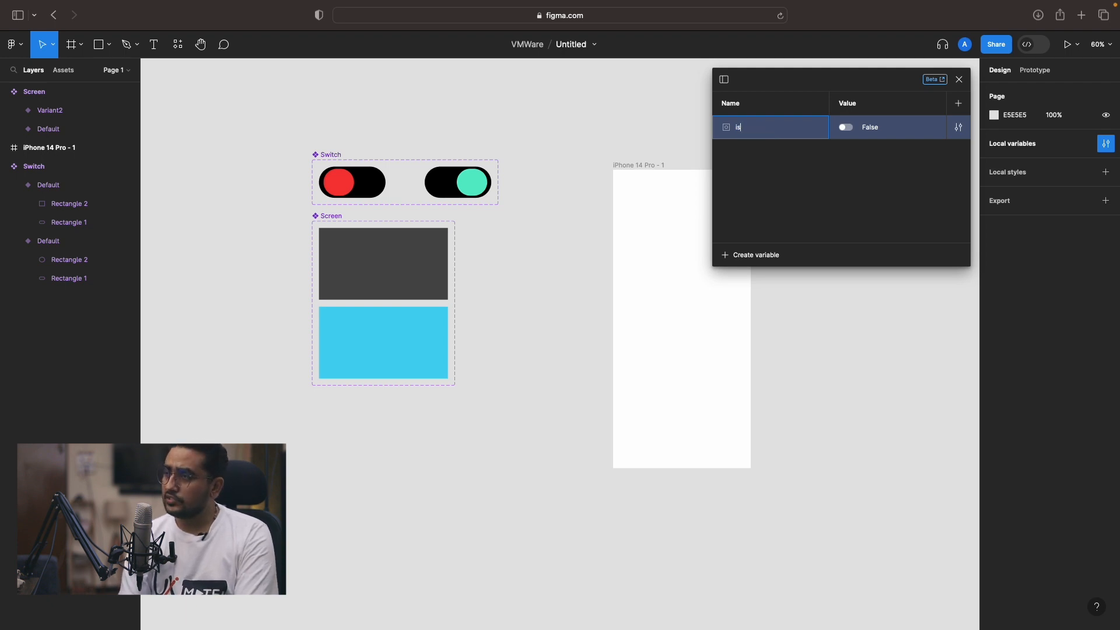
pyautogui.write('On')
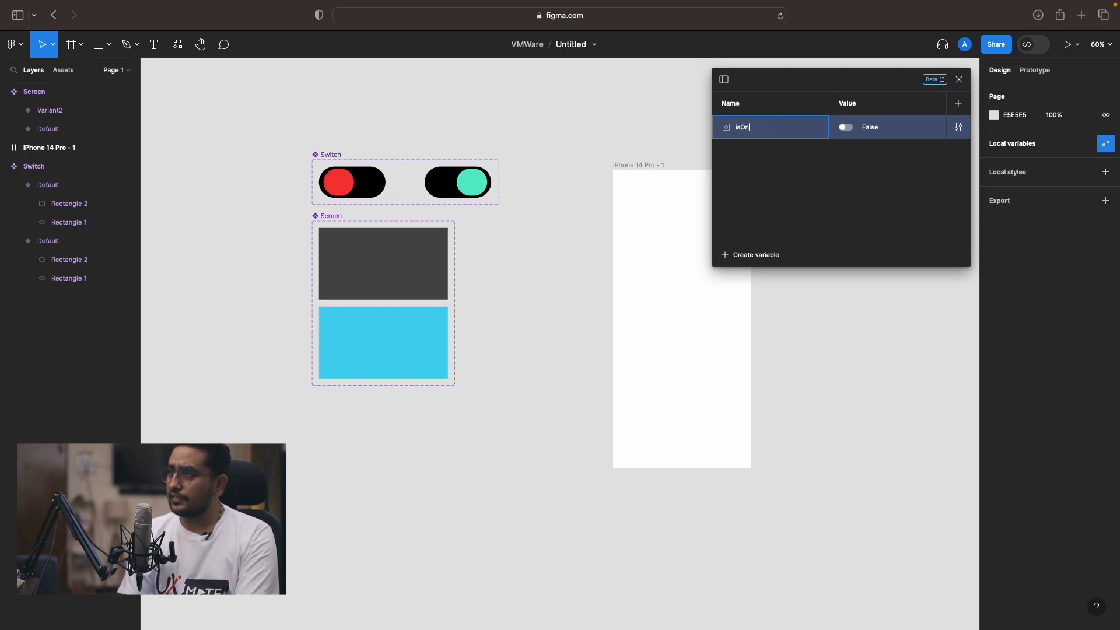
pyautogui.press('Return')
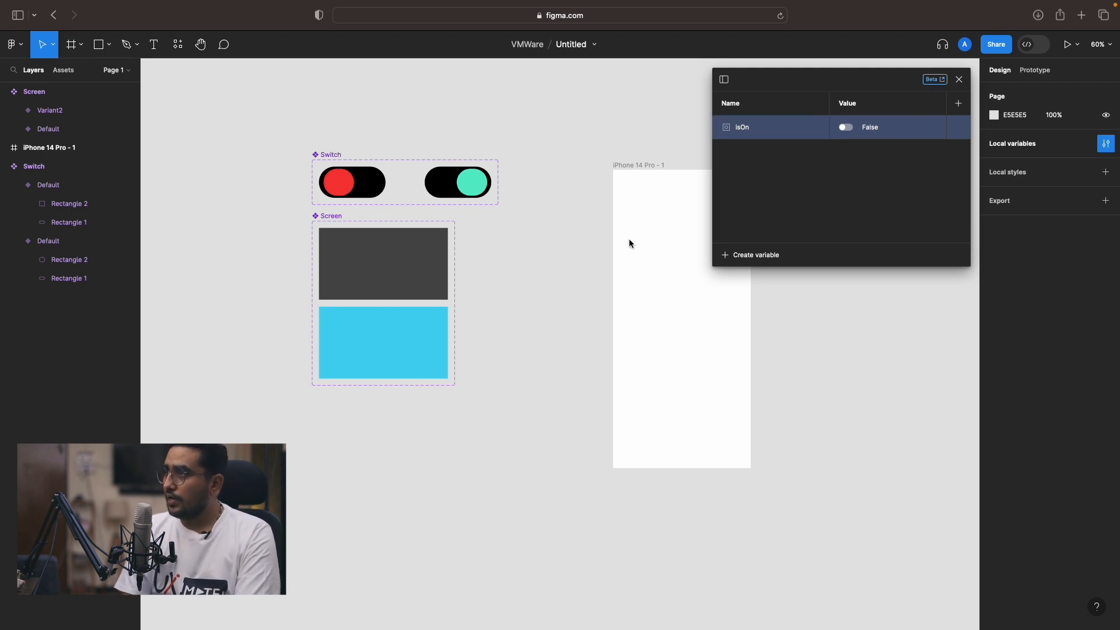
pyautogui.click(959, 79)
# Rename the Switch set's variant property to isOn and set the red variant's value to false.
pyautogui.click(372, 169)
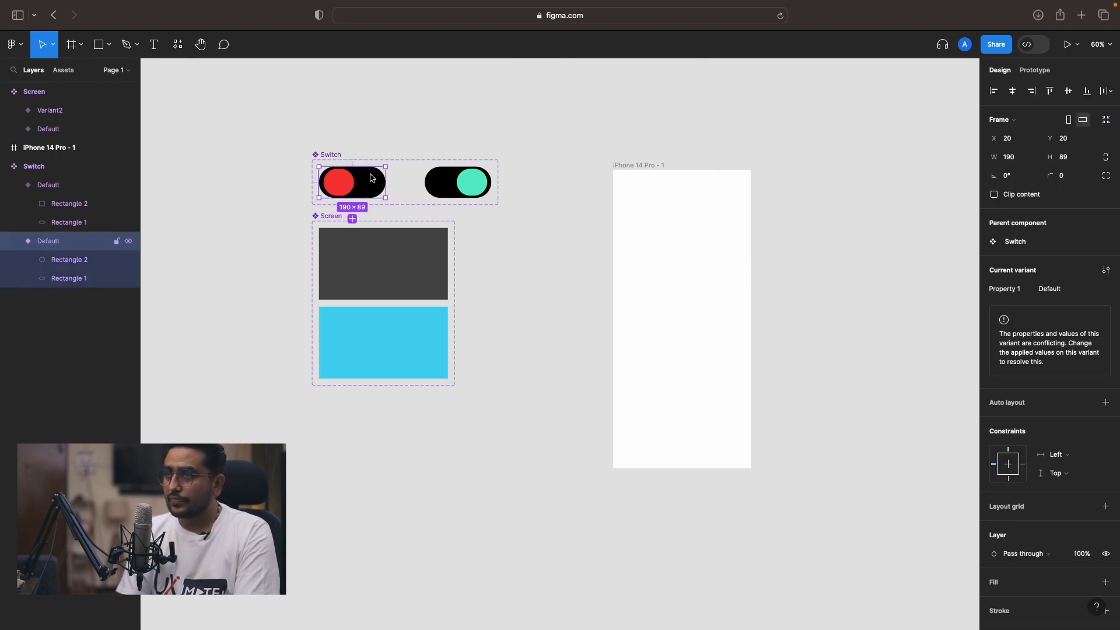
pyautogui.doubleClick(1010, 292)
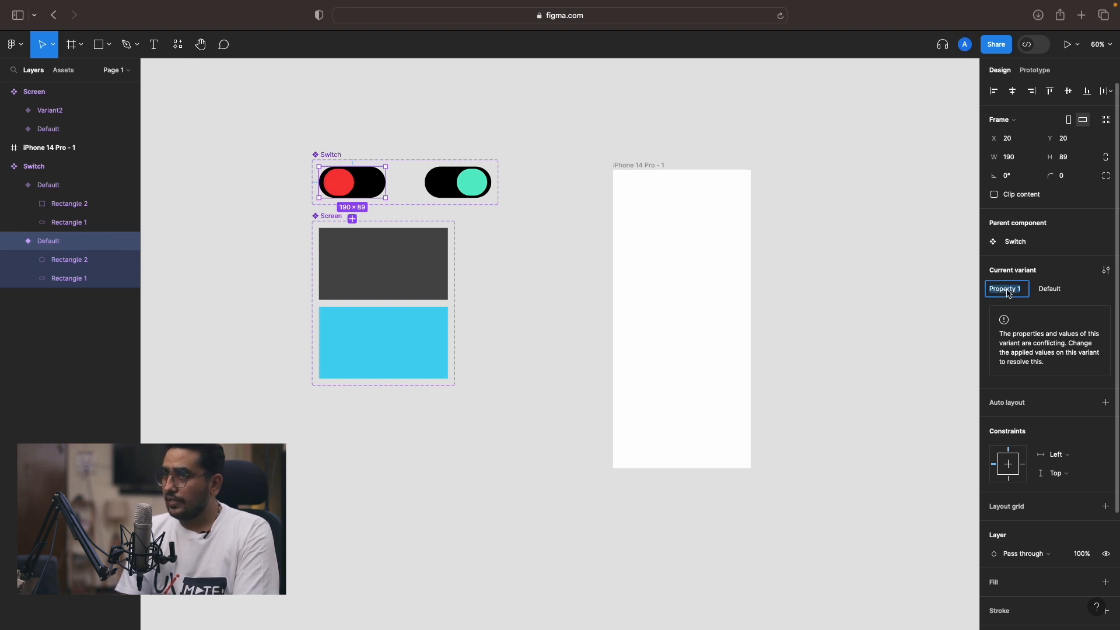
pyautogui.write('is')
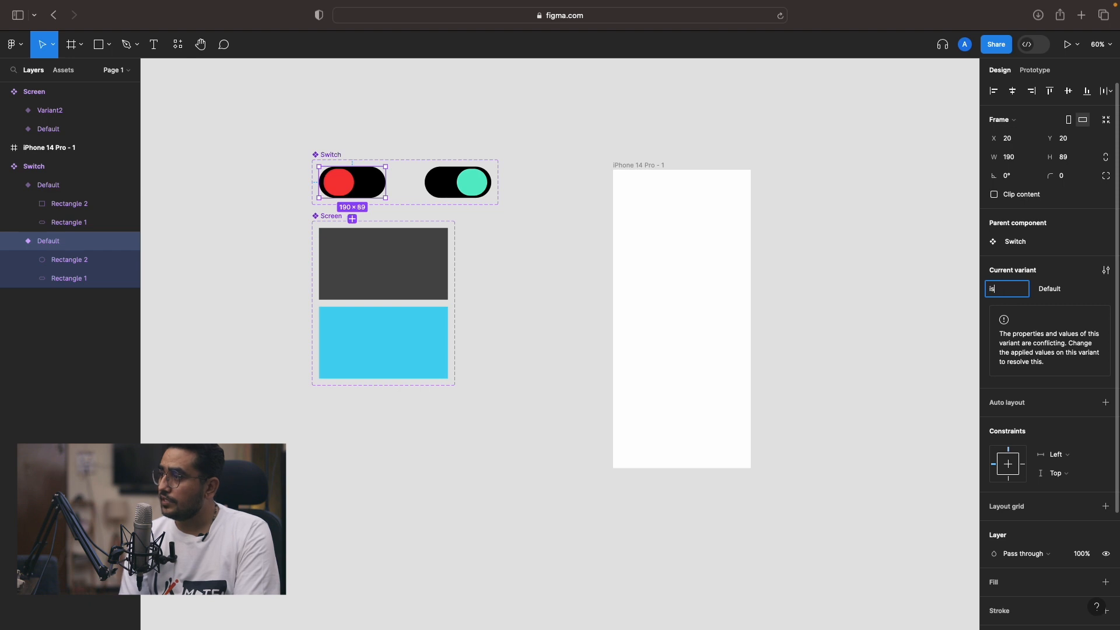
pyautogui.write('On')
pyautogui.click(1054, 299)
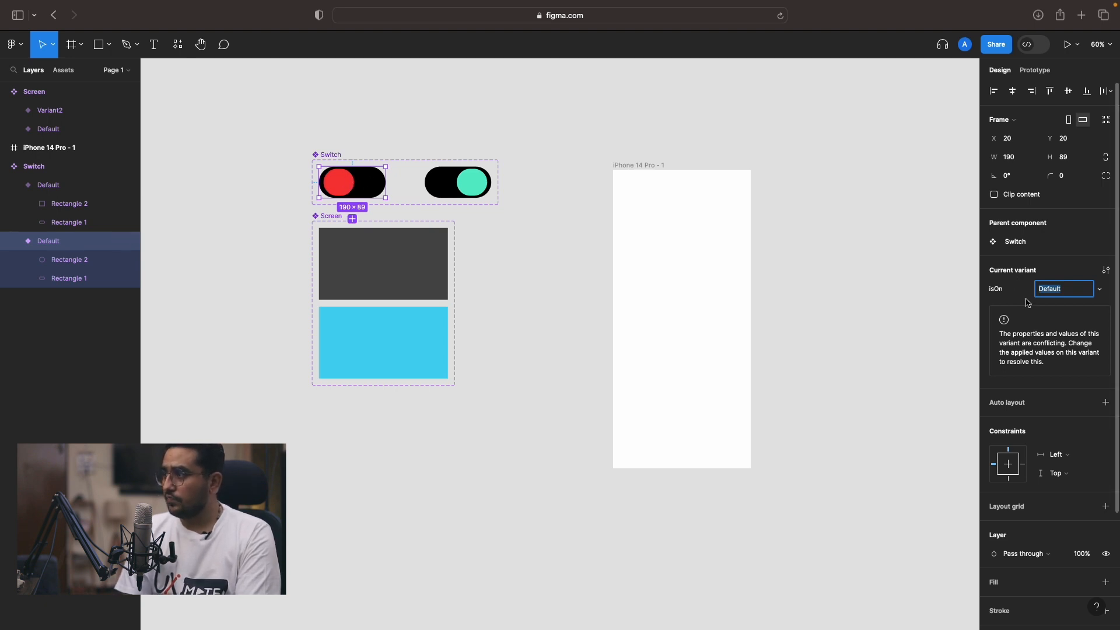
pyautogui.write('false')
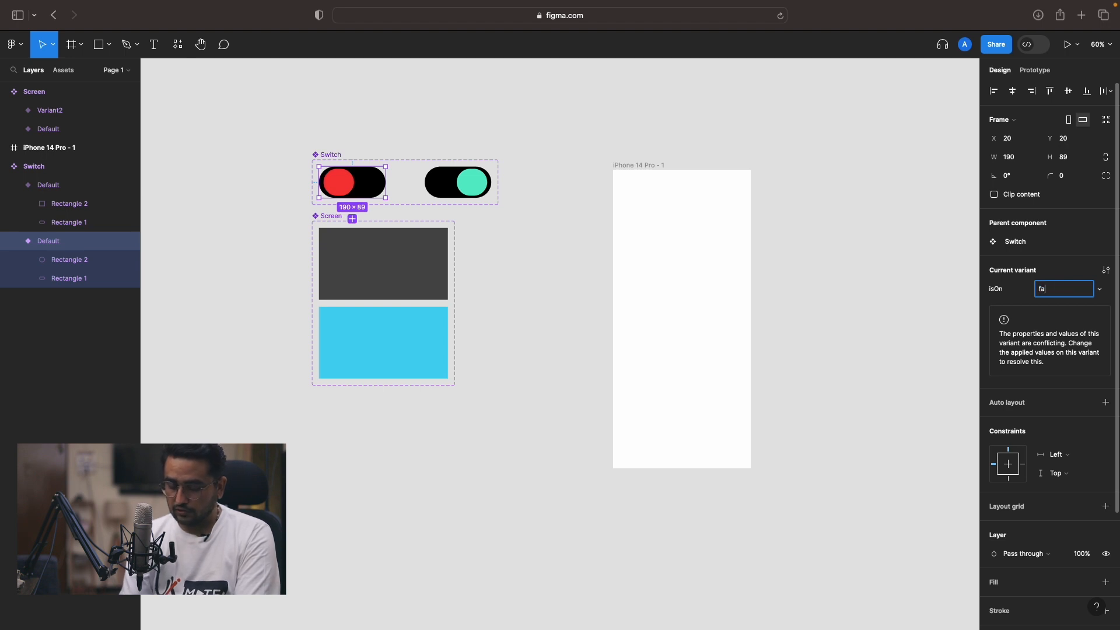
pyautogui.press('Return')
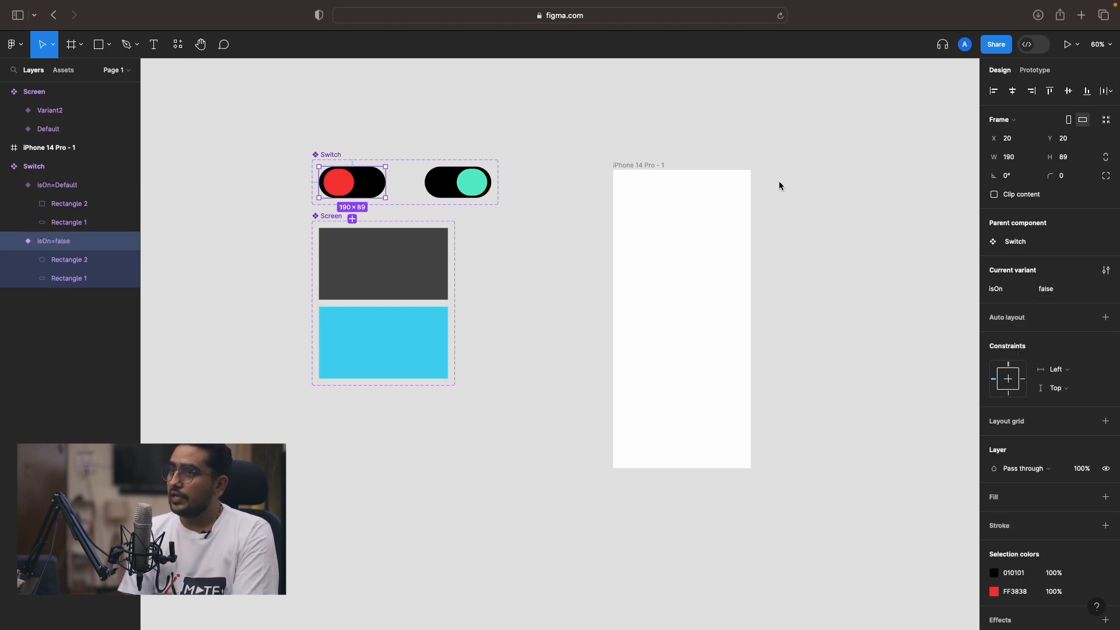
# Set the isOn value of the teal Switch variant to true.
pyautogui.click(473, 185)
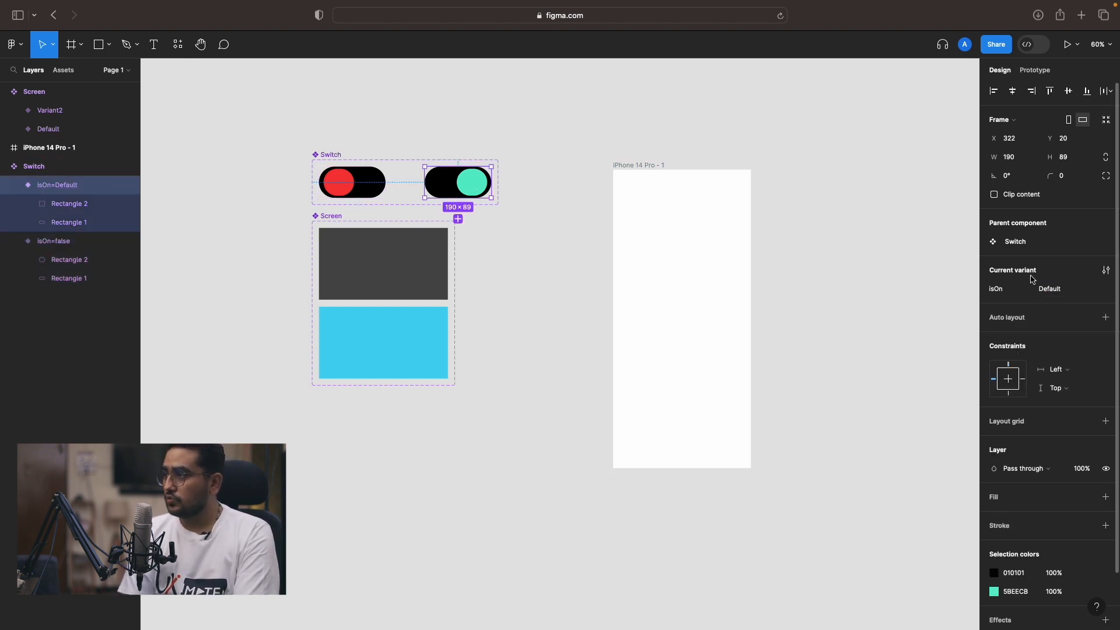
pyautogui.click(1062, 291)
pyautogui.write('true')
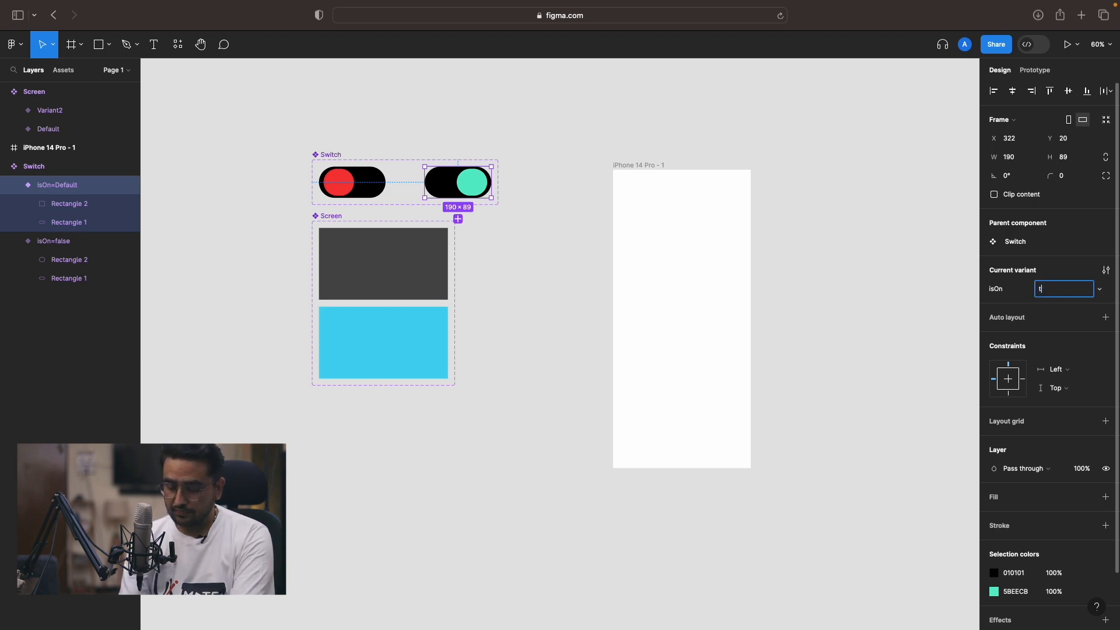
pyautogui.press('Return')
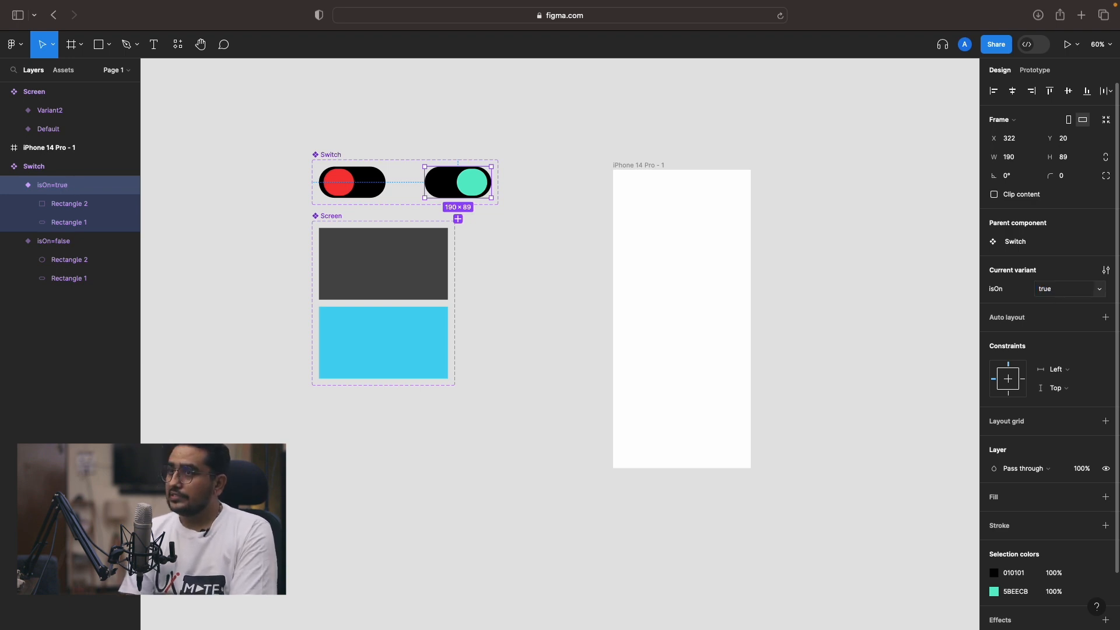
# Rename the Screen set's variant property to isOn and set the dark grey variant's value to false.
pyautogui.click(441, 268)
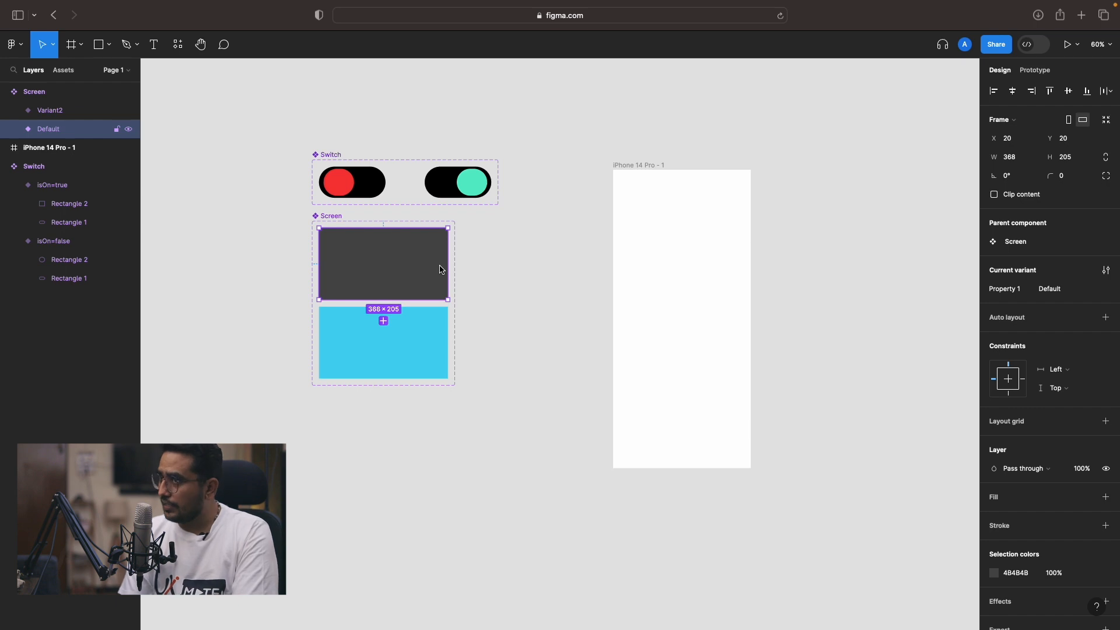
pyautogui.click(1008, 289)
pyautogui.write('isOn')
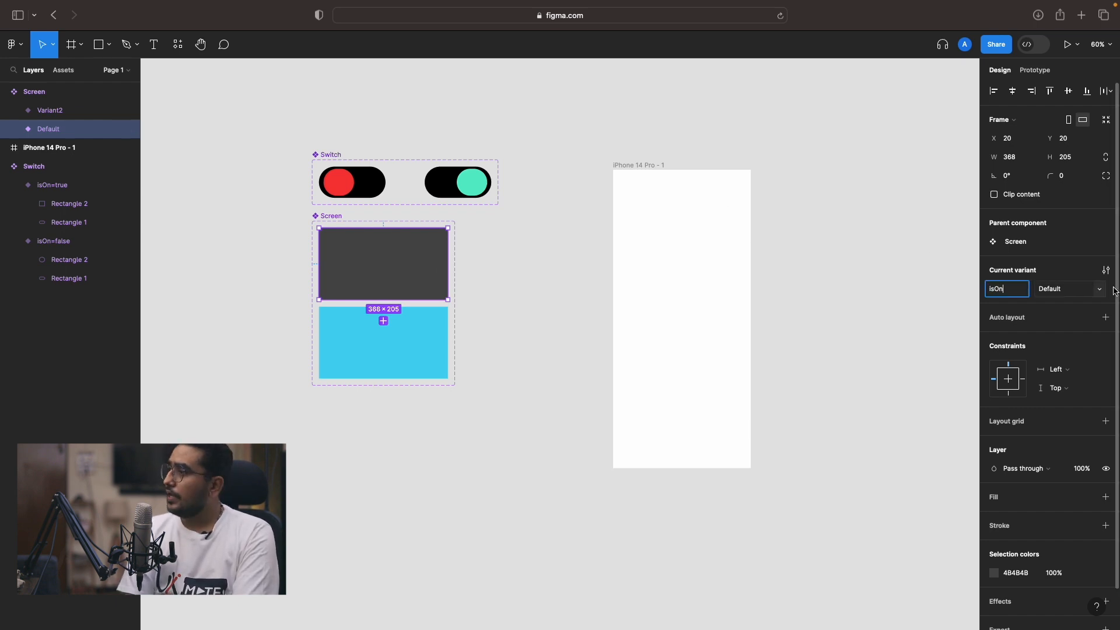
pyautogui.click(1052, 289)
pyautogui.write('false')
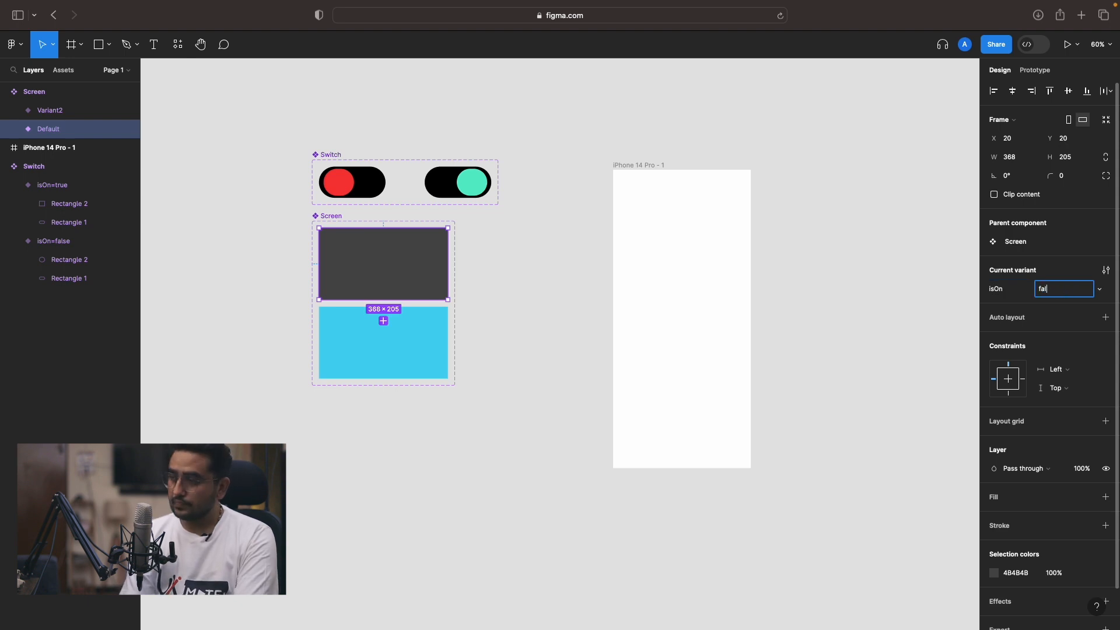
# Set the isOn value of the light blue Screen variant to true.
pyautogui.click(348, 354)
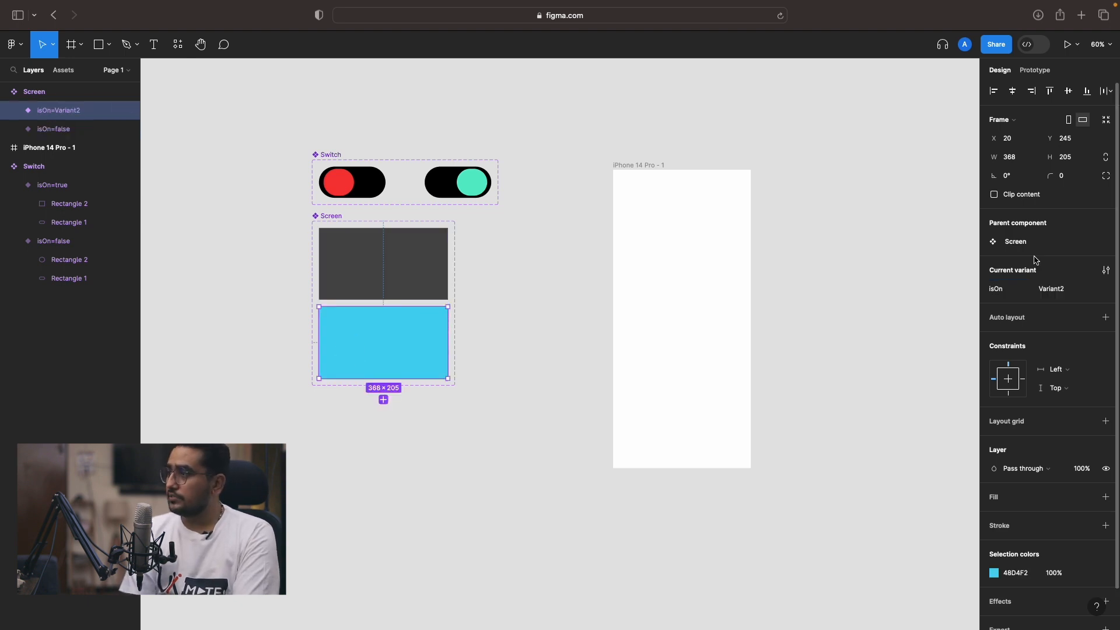
pyautogui.click(1059, 288)
pyautogui.write('true')
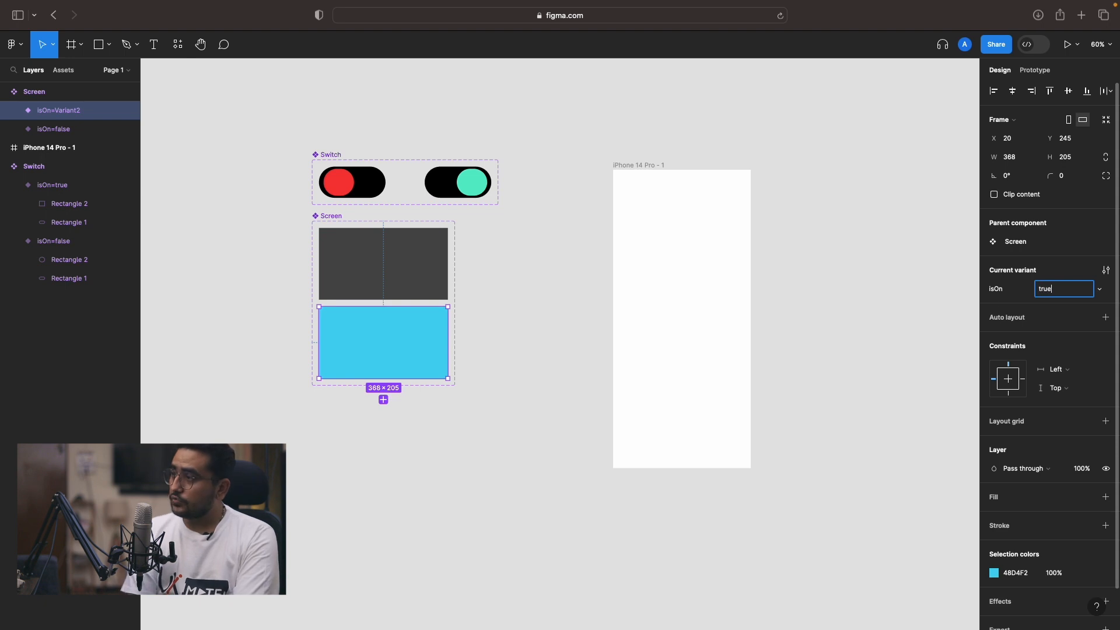
pyautogui.click(911, 363)
# Place an instance of the dark grey Screen near the top of the iPhone 14 Pro frame and a centred red Switch instance below it.
pyautogui.click(368, 264)
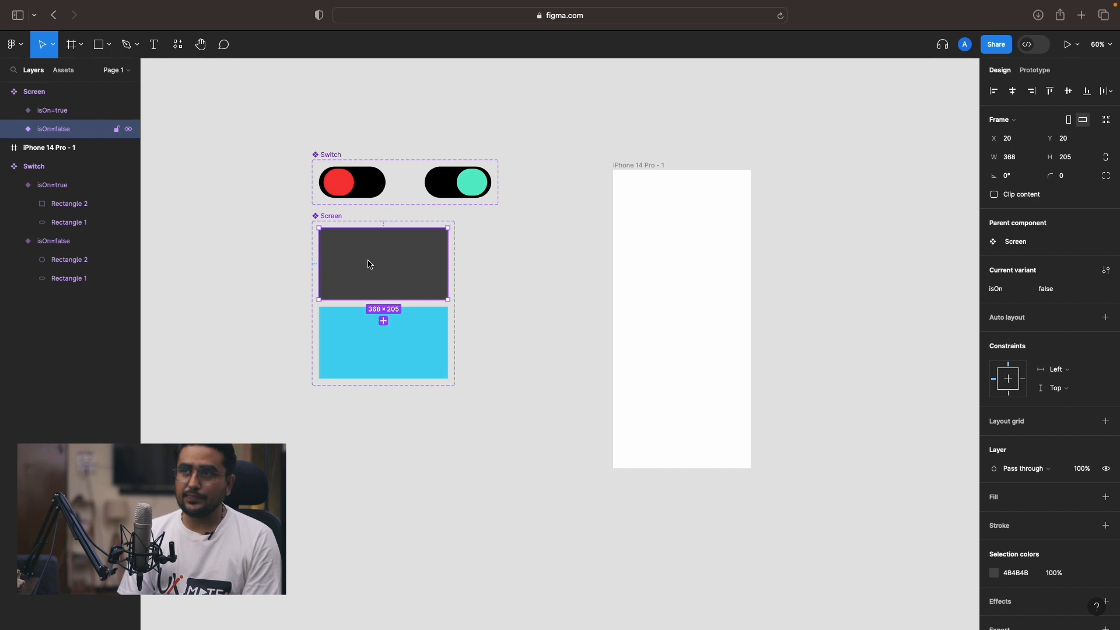
pyautogui.moveTo(369, 261); pyautogui.dragTo(675, 231)
pyautogui.press('super+z')
pyautogui.click(808, 233)
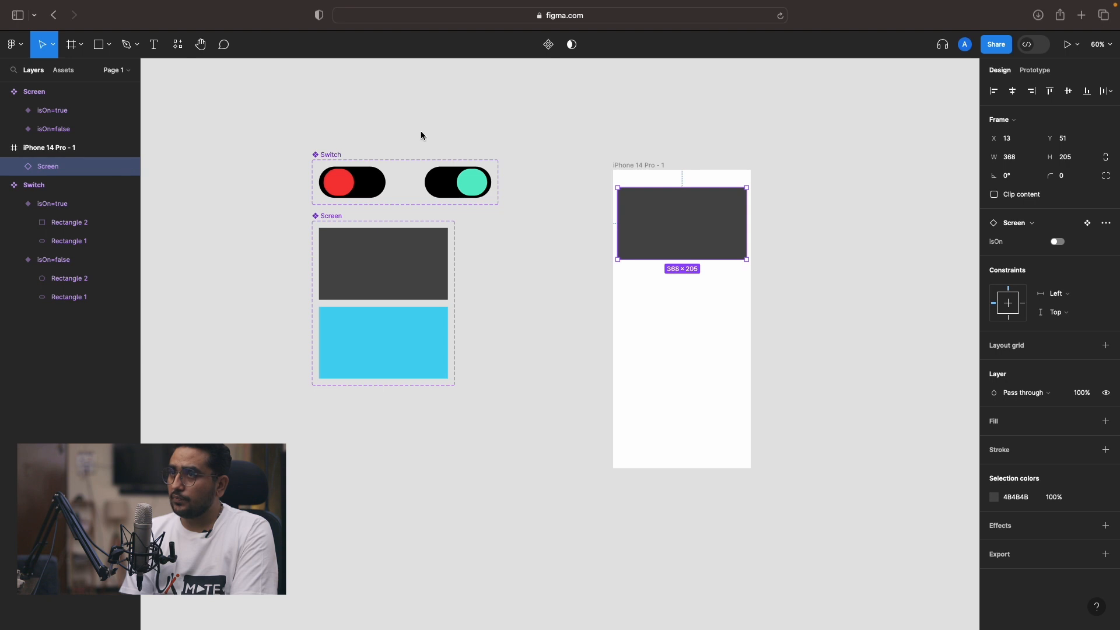
pyautogui.moveTo(350, 181); pyautogui.dragTo(684, 304)
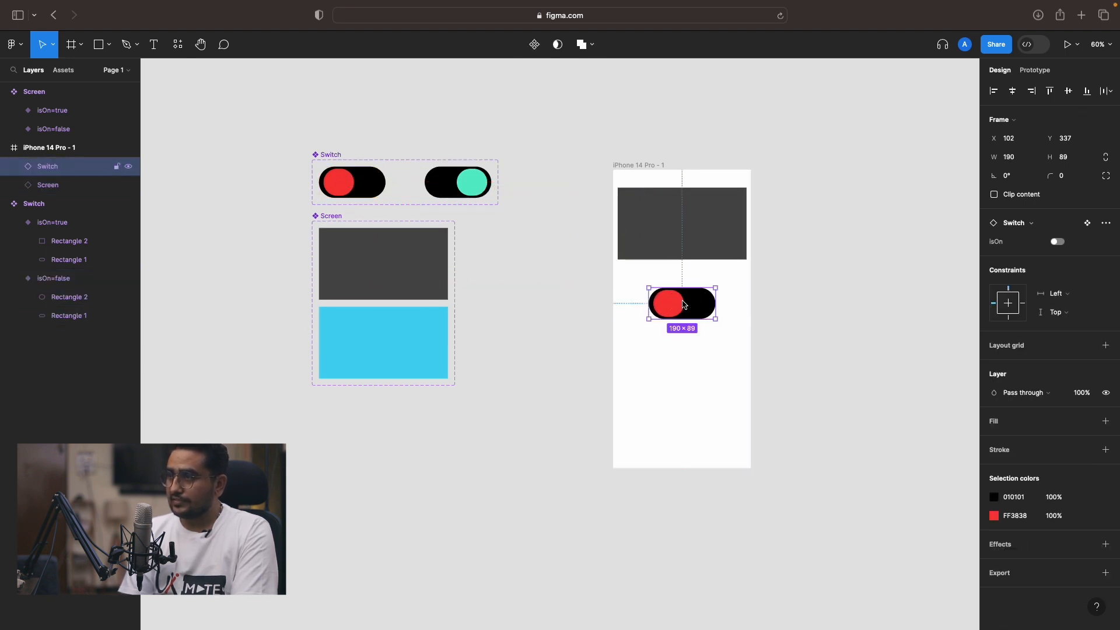
# Scale the Switch instance on the iPhone 14 Pro frame to 0.5x and recentre it just below the dark grey Screen.
pyautogui.press('k')
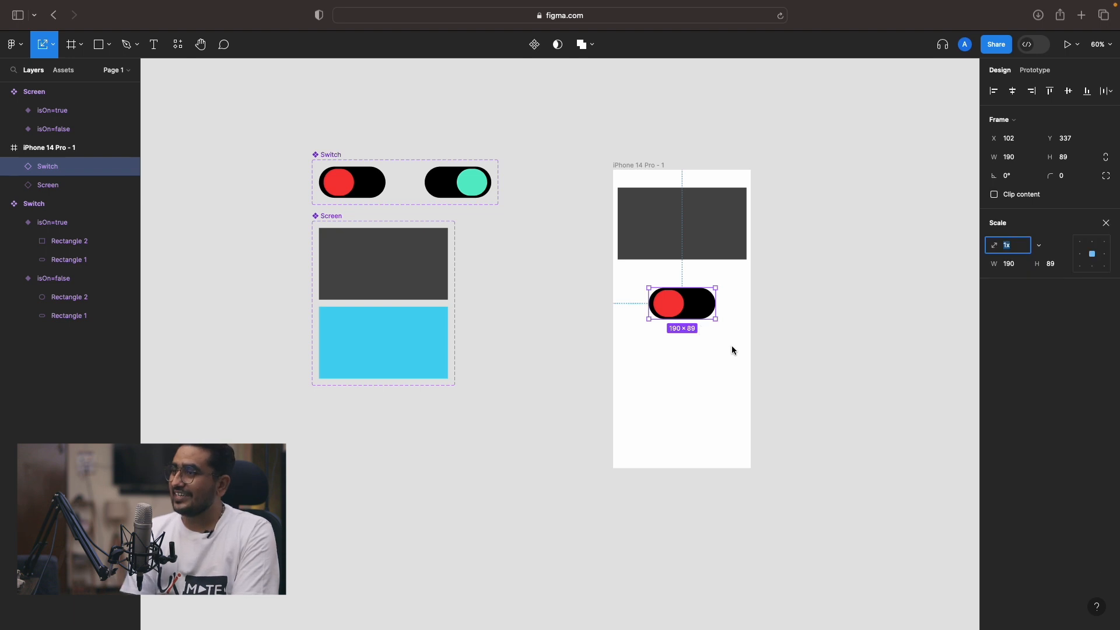
pyautogui.moveTo(716, 319); pyautogui.dragTo(681, 300)
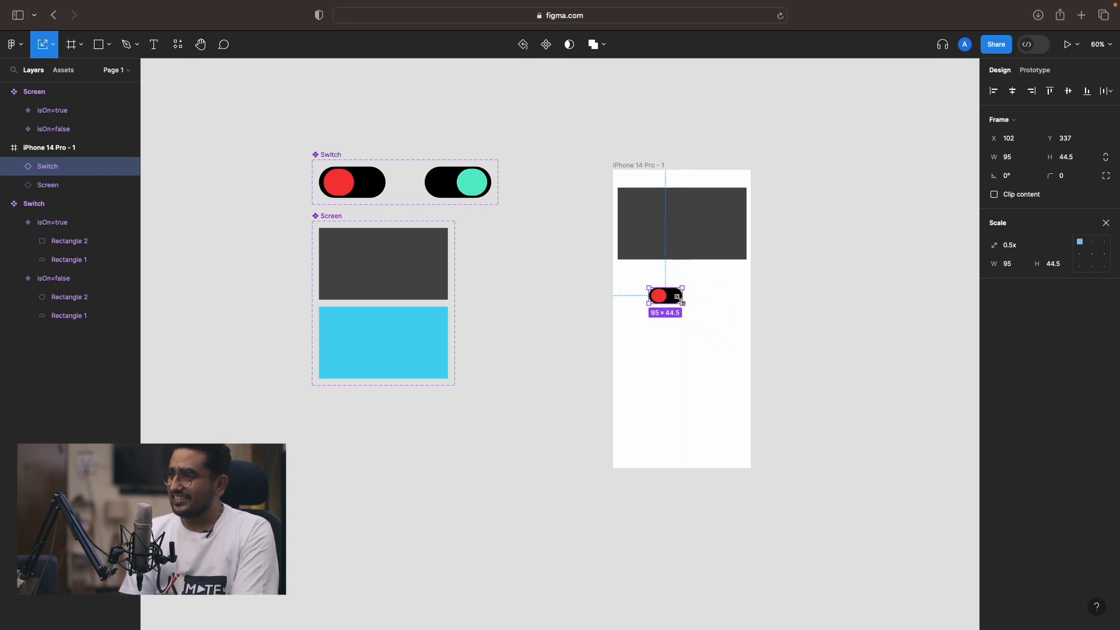
pyautogui.click(275, 165)
pyautogui.press('v')
pyautogui.moveTo(658, 295); pyautogui.dragTo(682, 286)
pyautogui.click(810, 259)
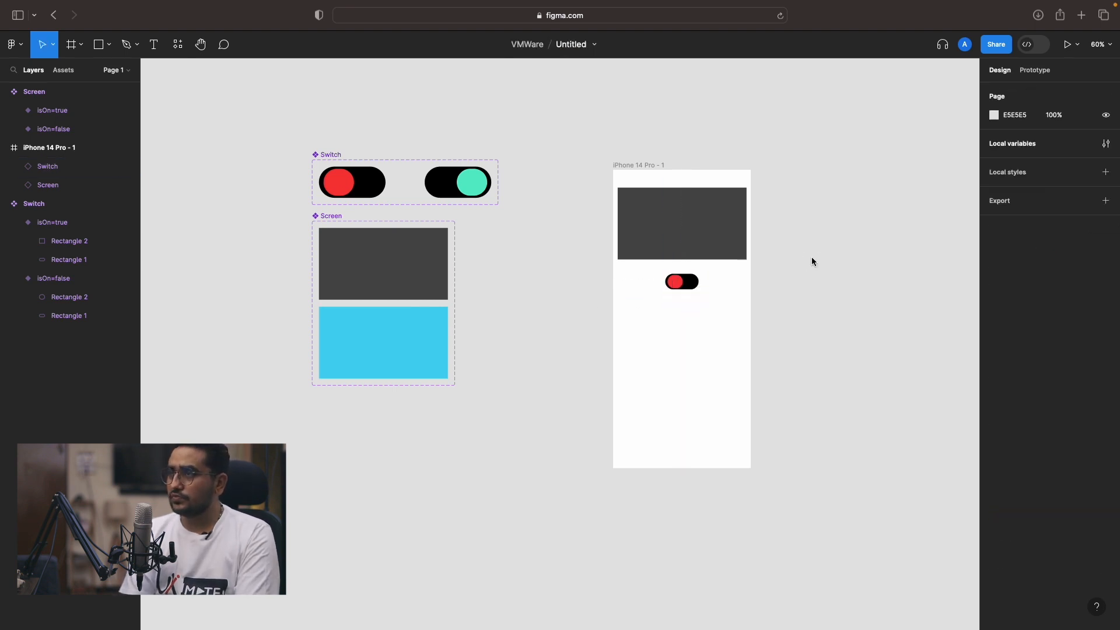
# Assign the isOn variable to the isOn property of the Screen instance in the iPhone 14 Pro frame.
pyautogui.click(636, 165)
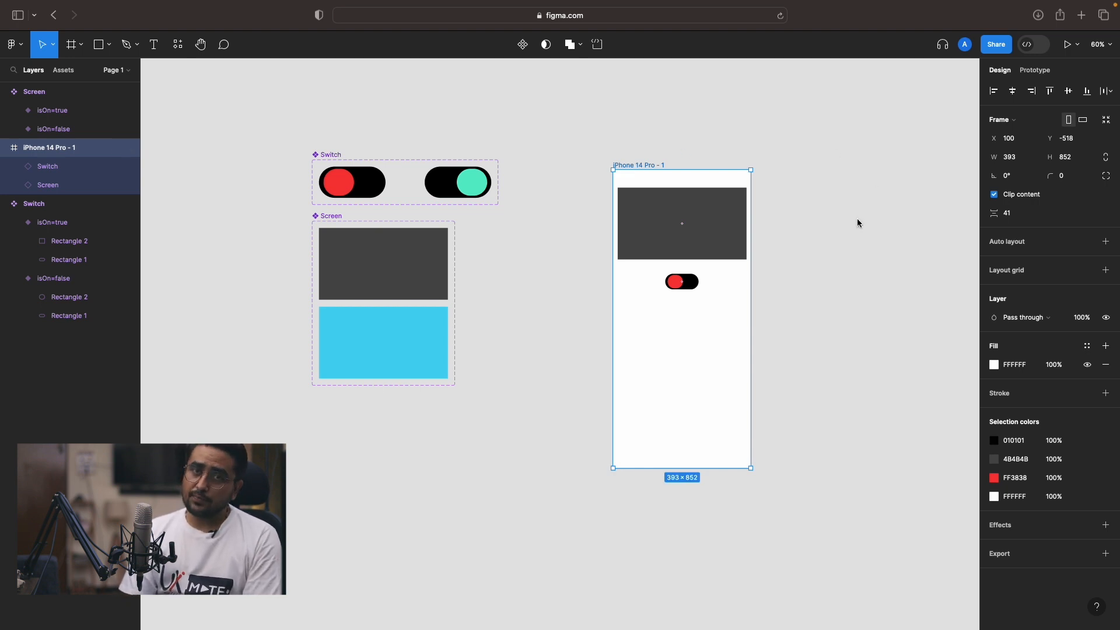
pyautogui.hscroll(5, 857, 224)
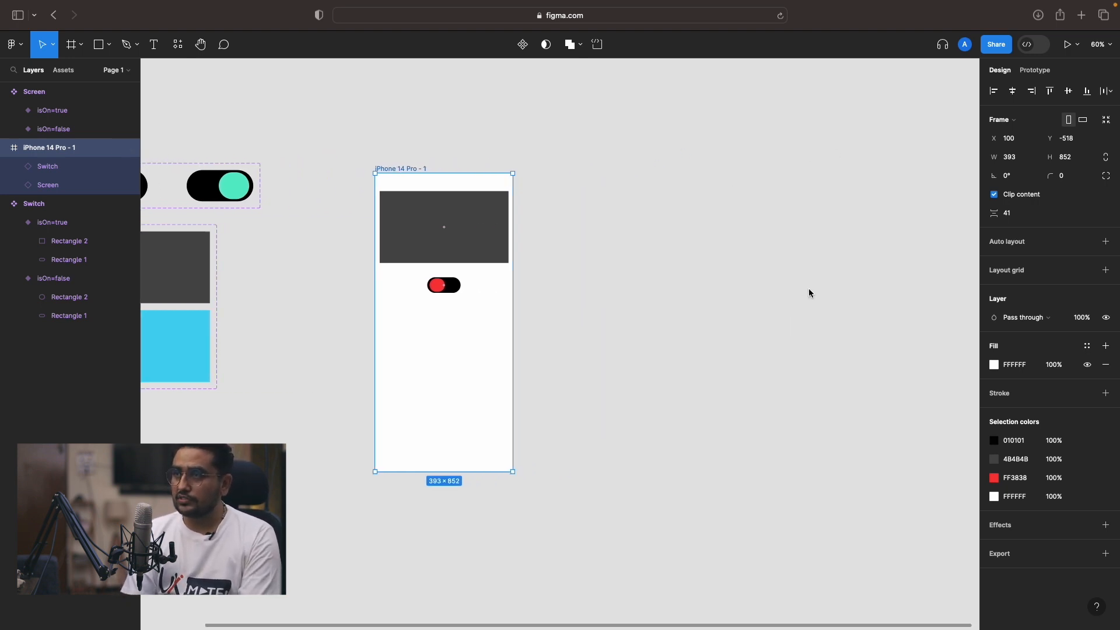
pyautogui.click(797, 293)
pyautogui.click(538, 220)
pyautogui.hscroll(-3, 537, 220)
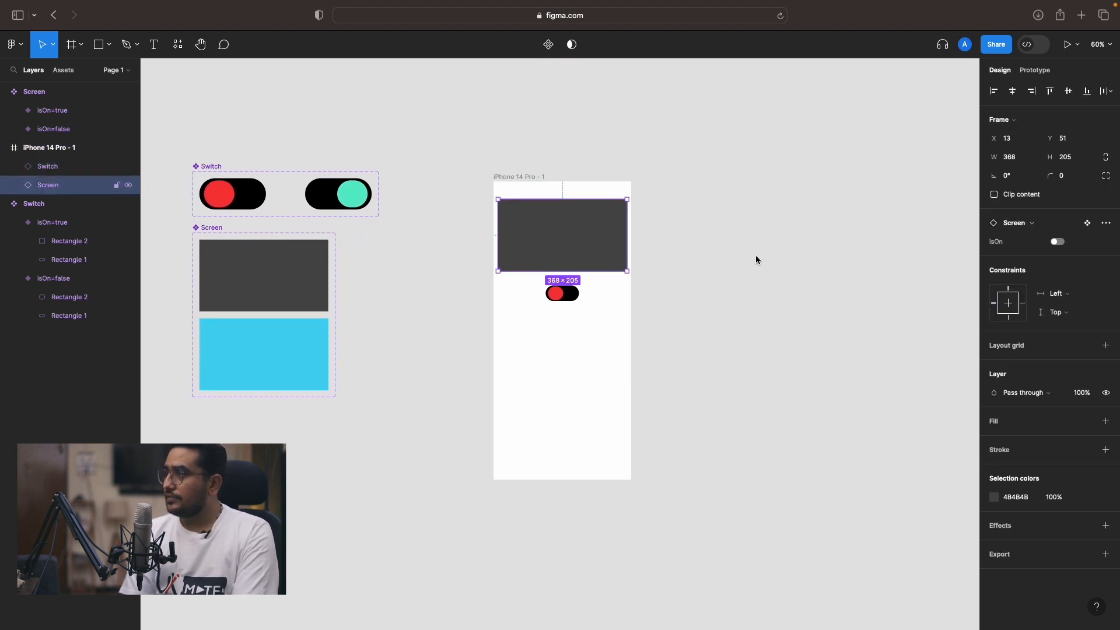
pyautogui.click(1058, 242)
pyautogui.click(1058, 243)
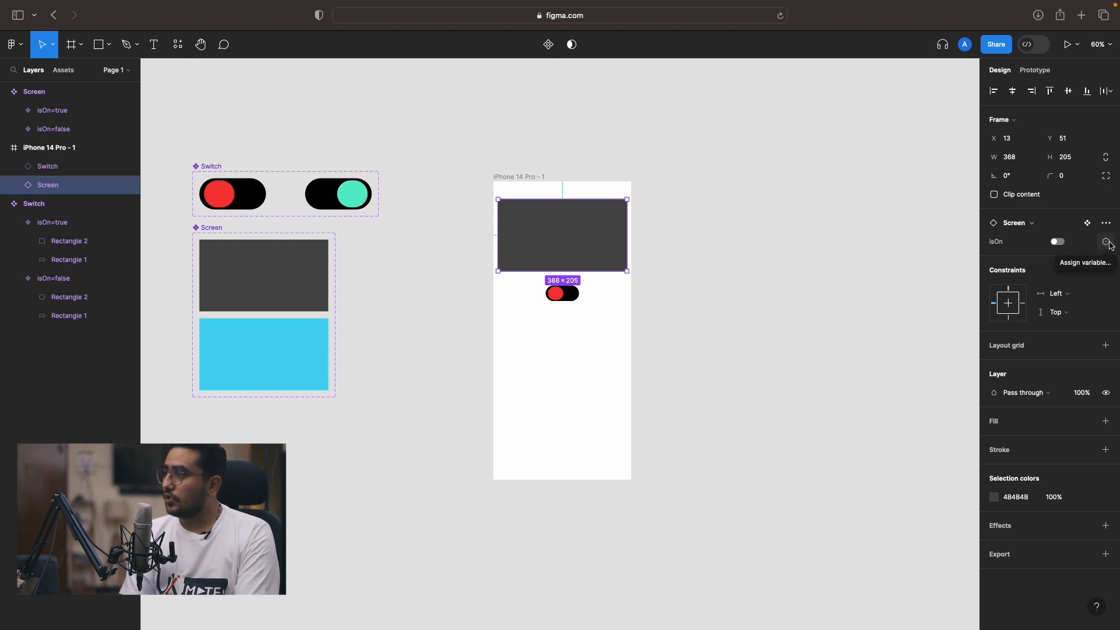
pyautogui.click(1106, 243)
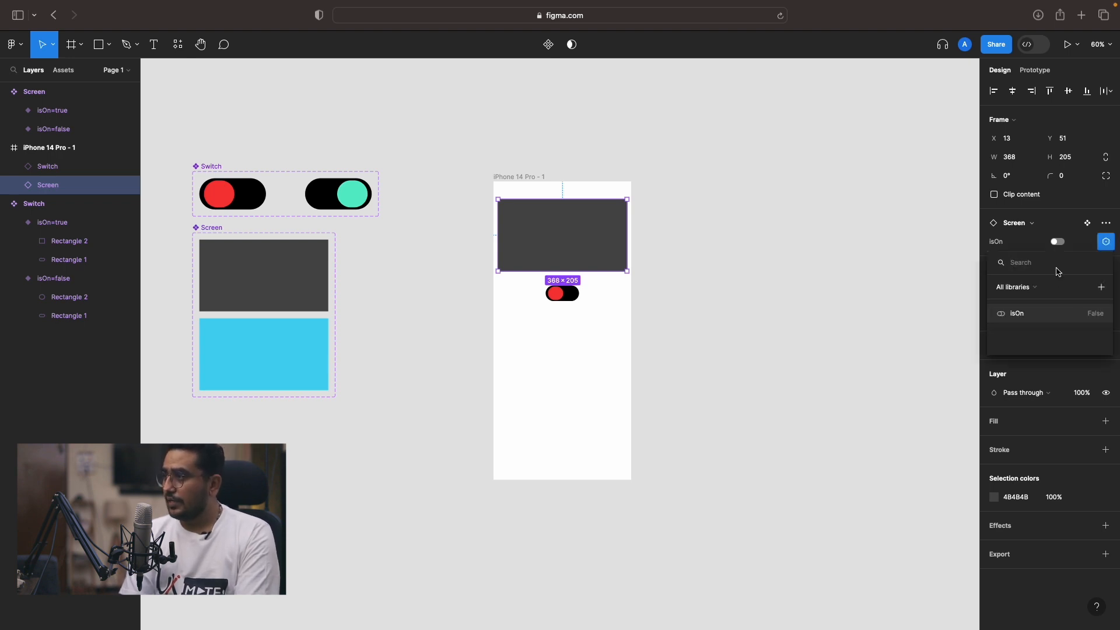
pyautogui.click(1017, 313)
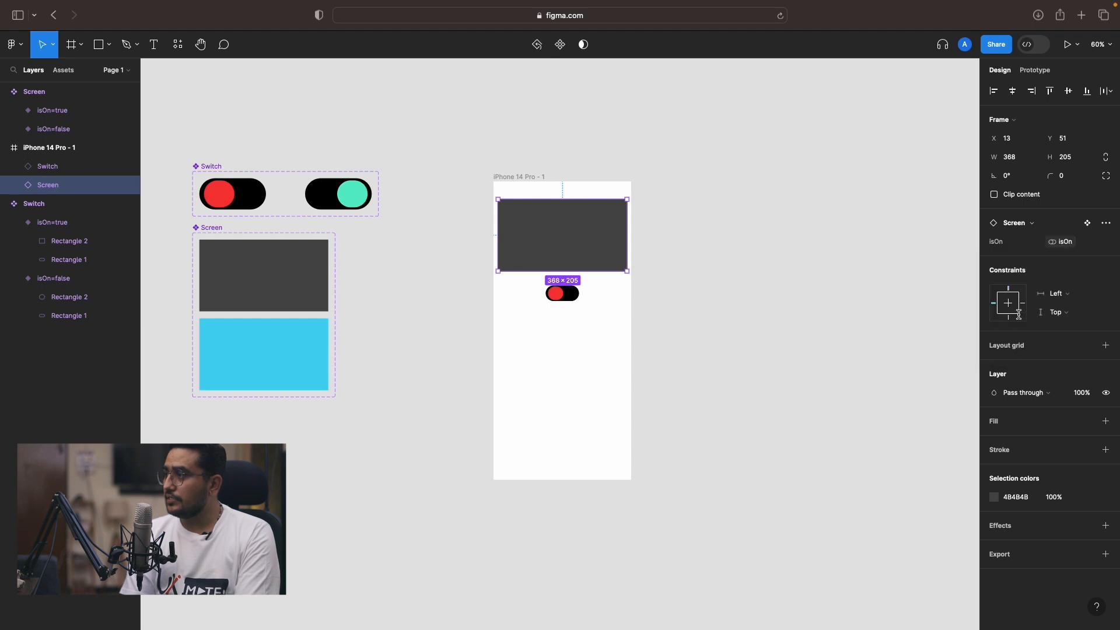
# Assign the isOn variable to the isOn property of the Switch instance in the iPhone 14 Pro frame.
pyautogui.click(1061, 242)
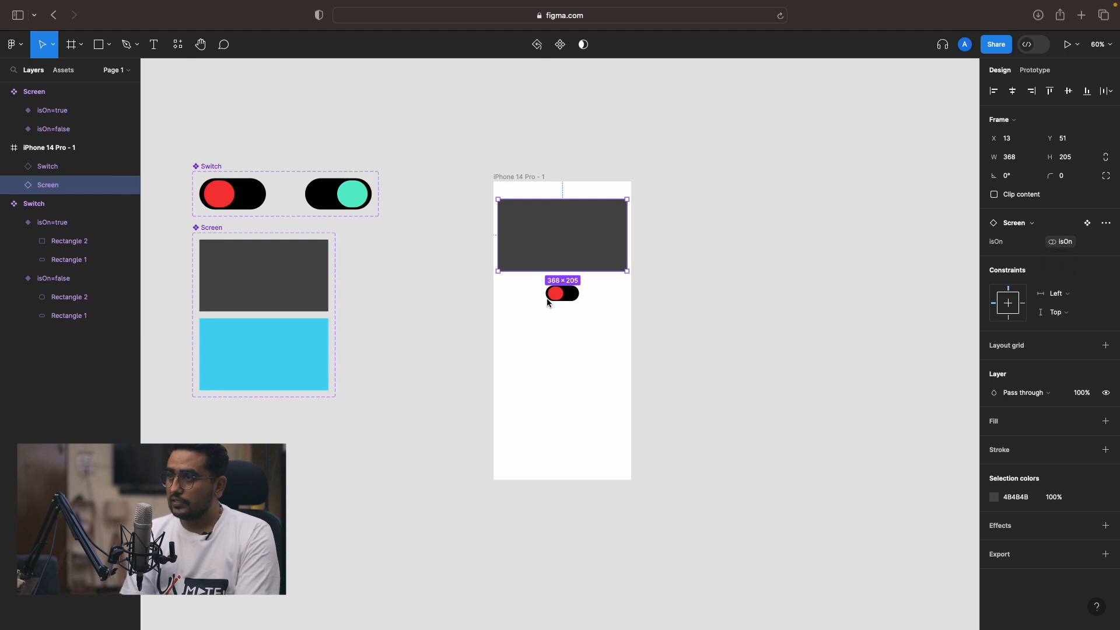
pyautogui.click(1106, 246)
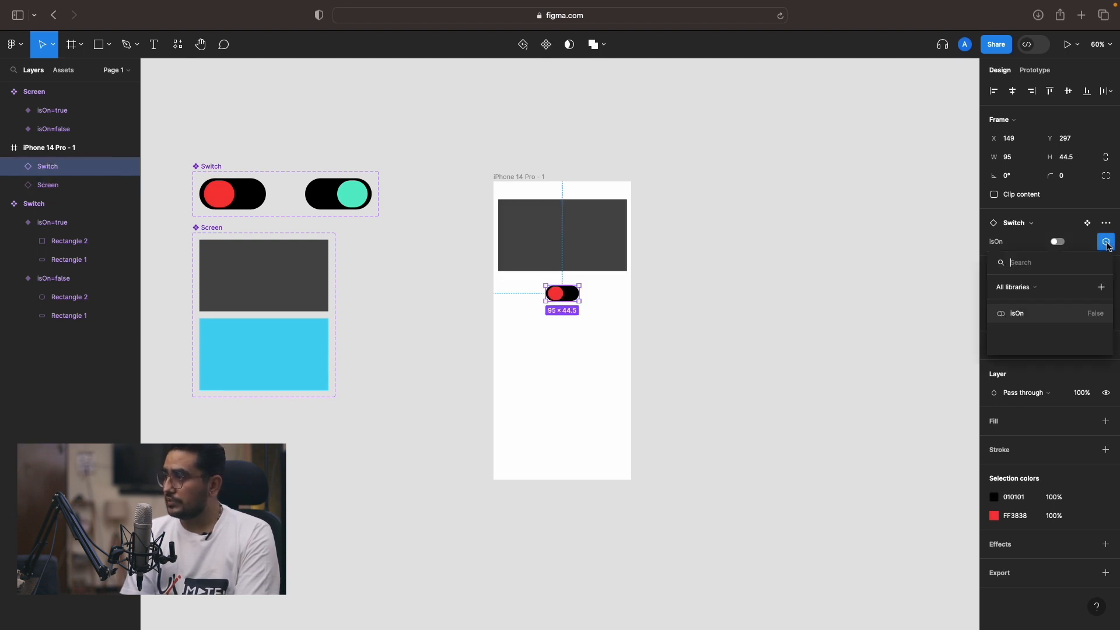
pyautogui.click(1012, 314)
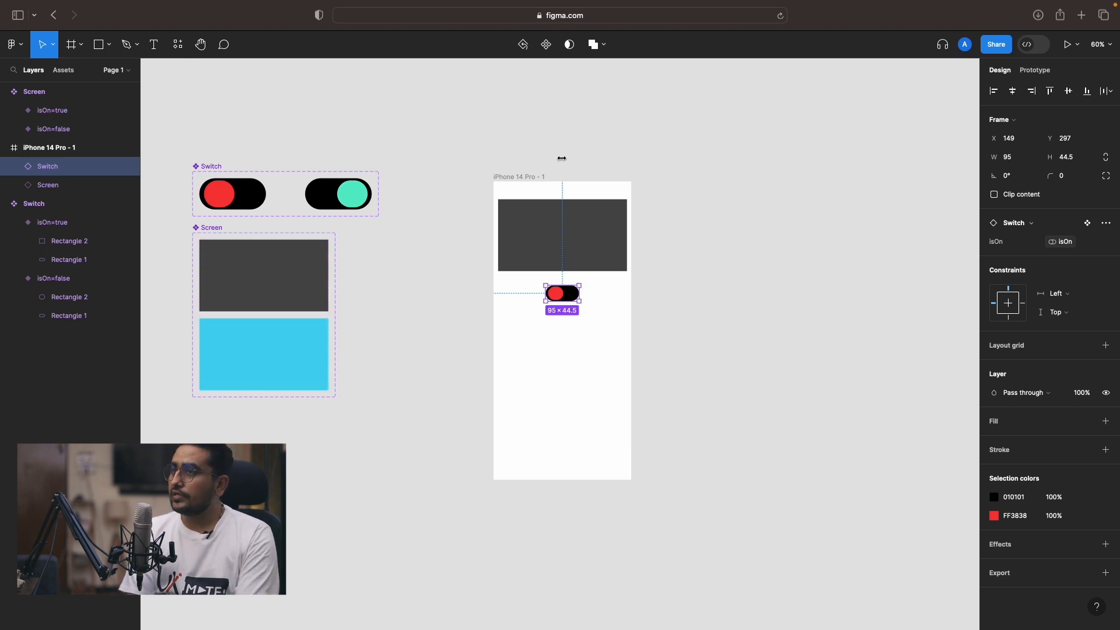
# Add a prototype flow starting point to the iPhone 14 Pro frame.
pyautogui.click(536, 170)
pyautogui.click(530, 176)
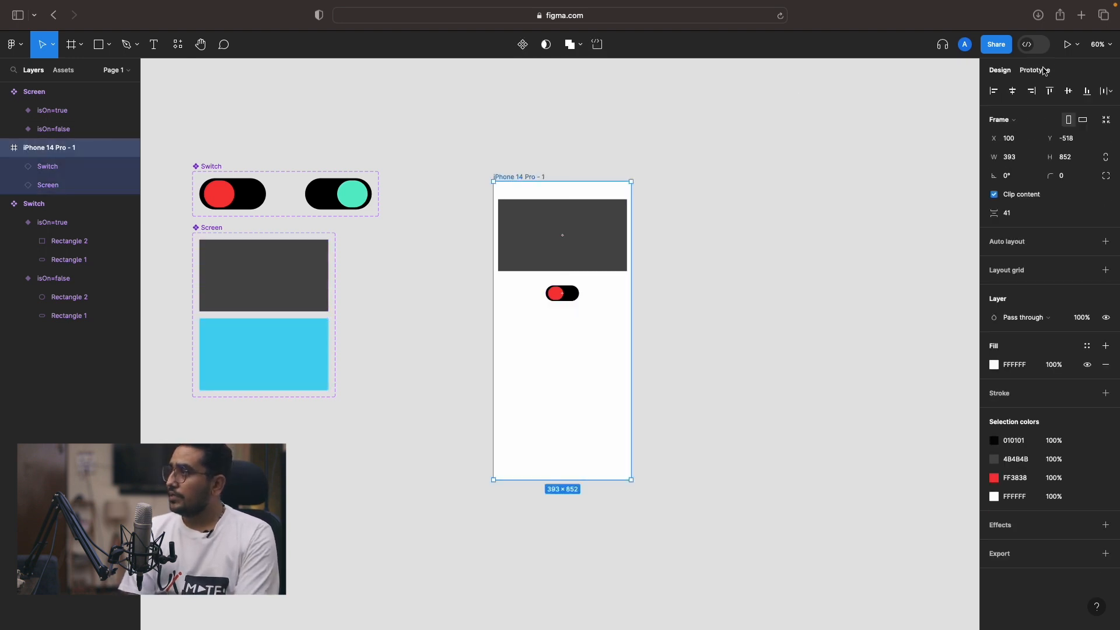
pyautogui.click(1043, 70)
pyautogui.click(1105, 97)
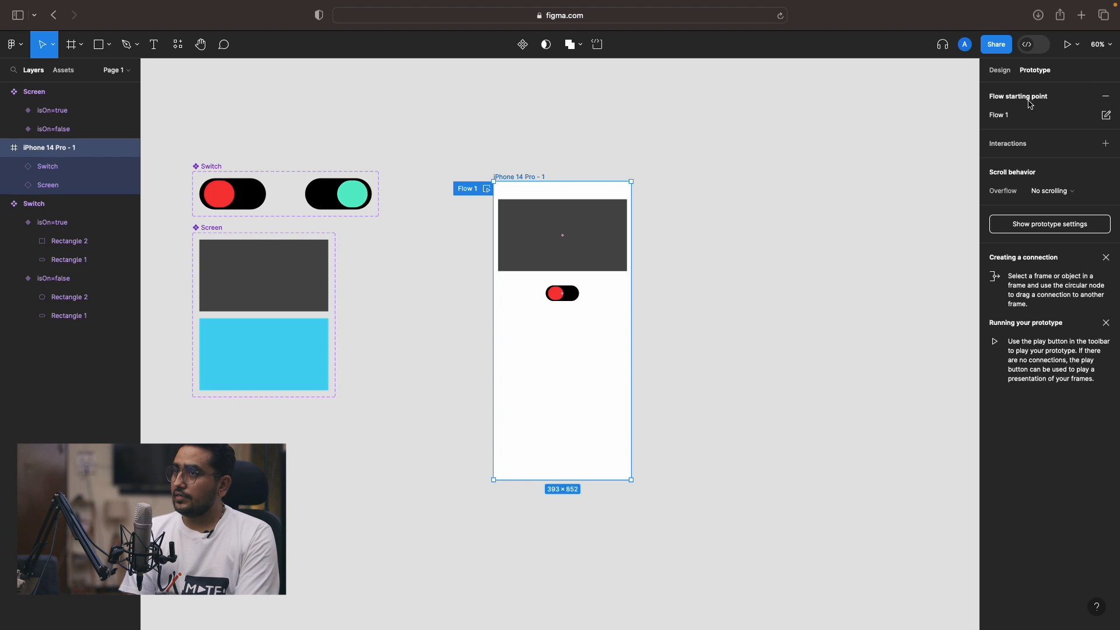
# Preview Flow 1 in a separate browser tab, return to the design file and close the inline preview.
pyautogui.click(486, 188)
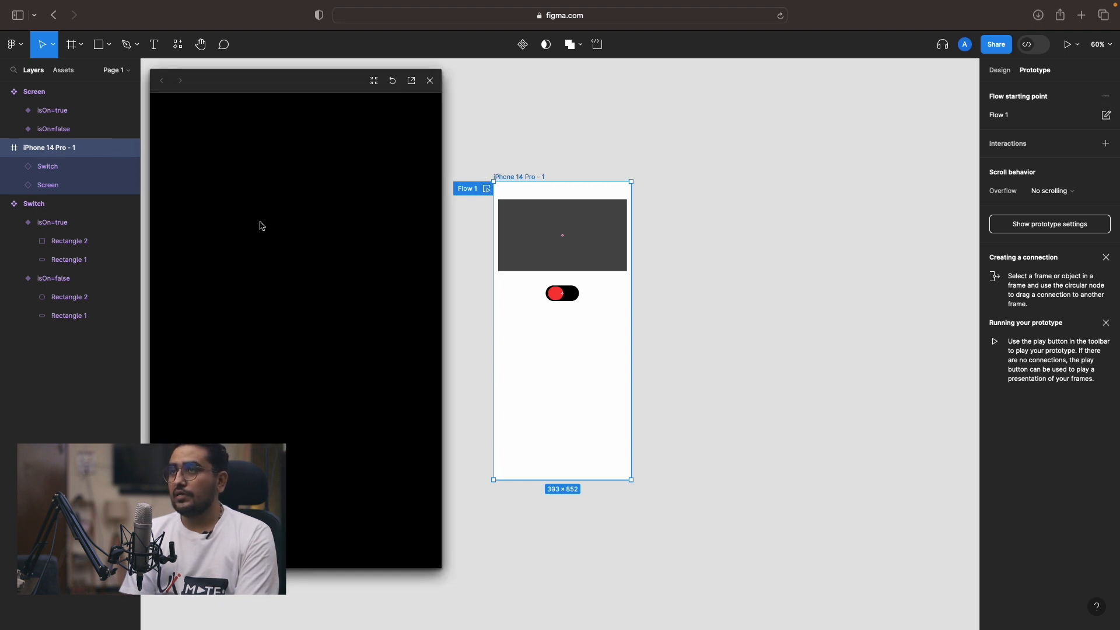
pyautogui.click(412, 81)
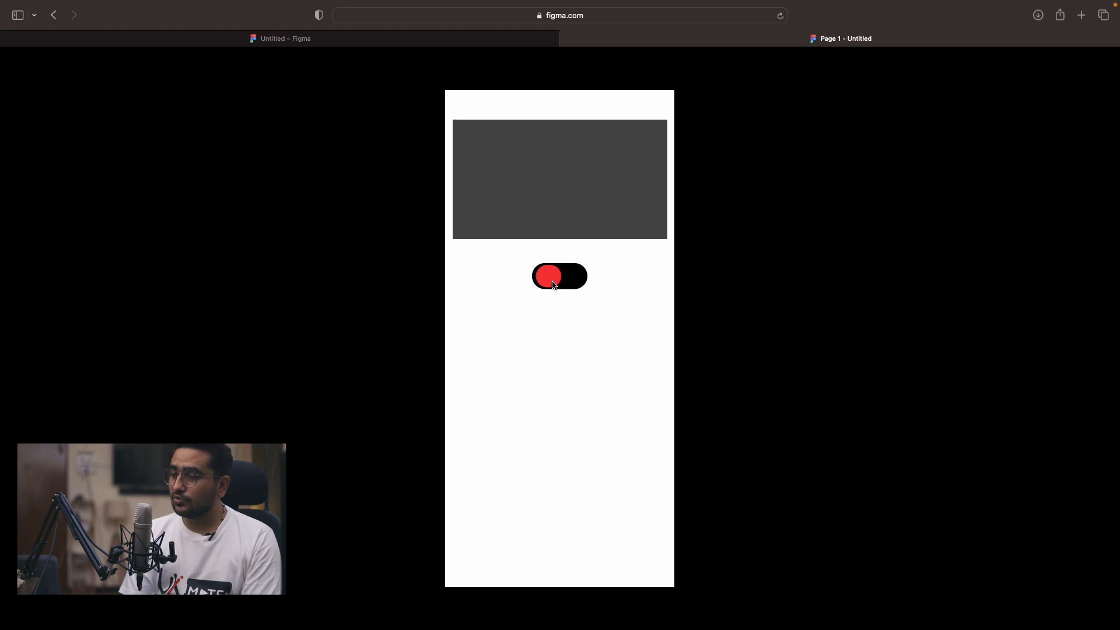
pyautogui.click(420, 39)
pyautogui.click(430, 96)
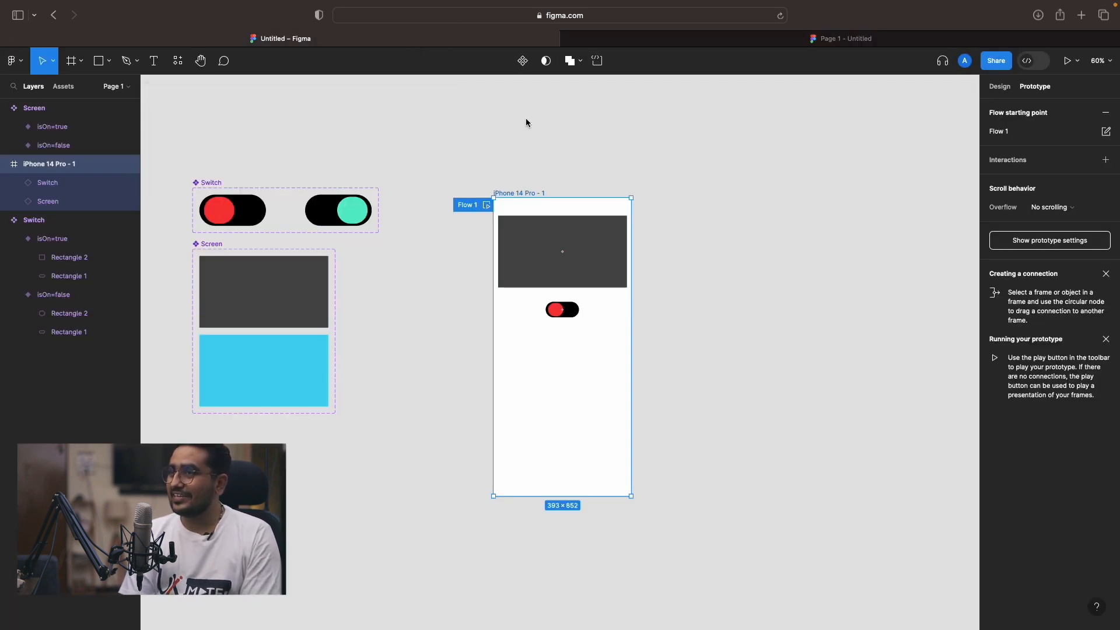
# Add an On click interaction to the red Switch variant that sets the isOn variable to true.
pyautogui.click(255, 222)
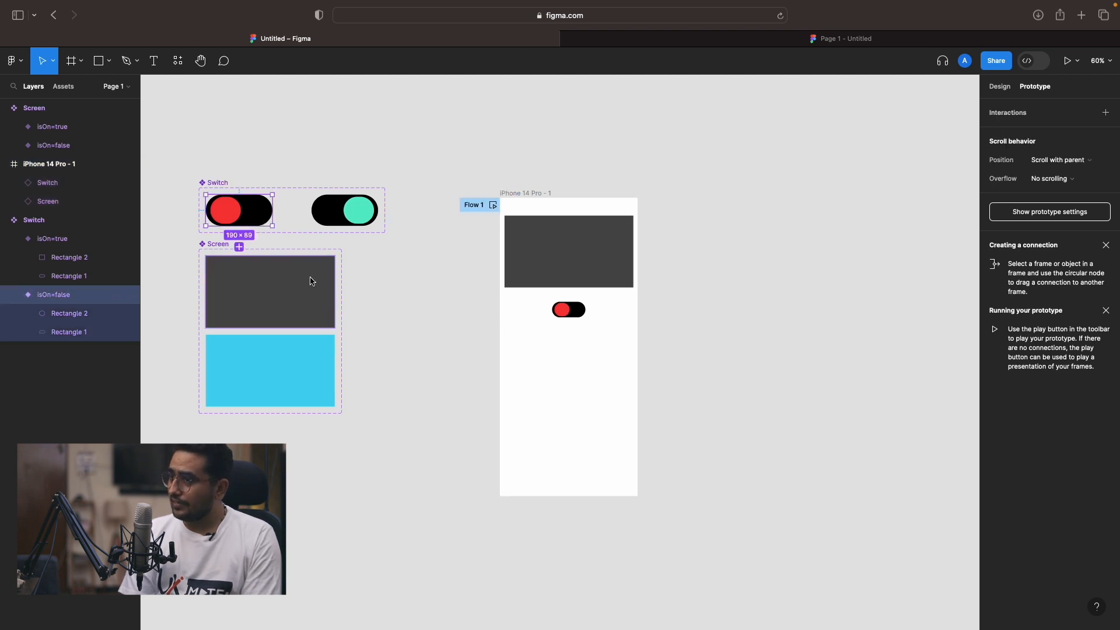
pyautogui.hscroll(-2, 313, 283)
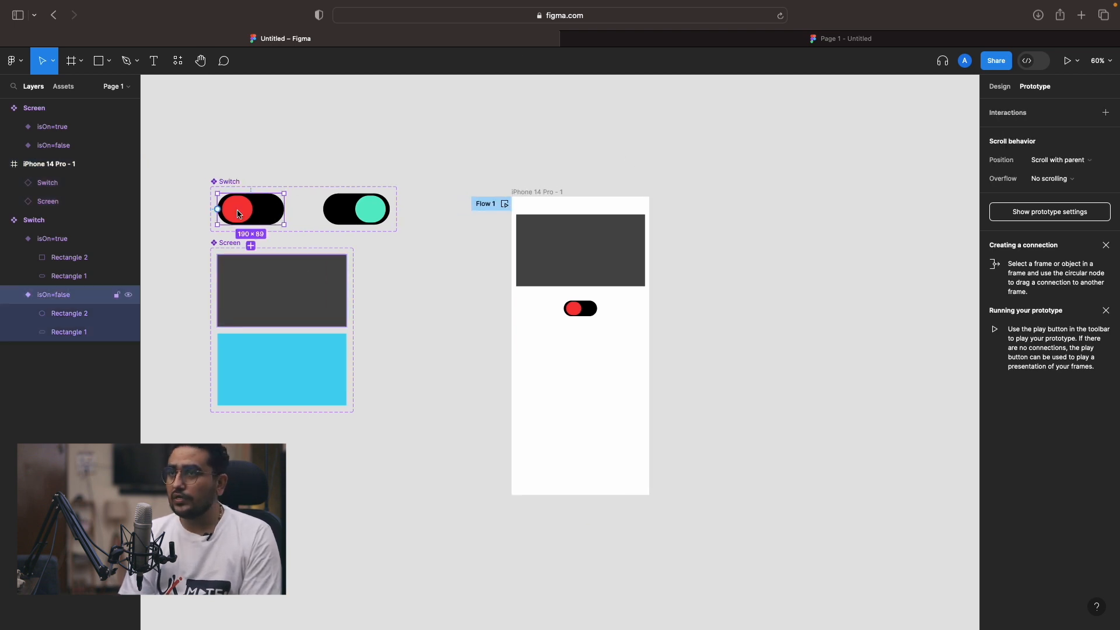
pyautogui.click(1106, 113)
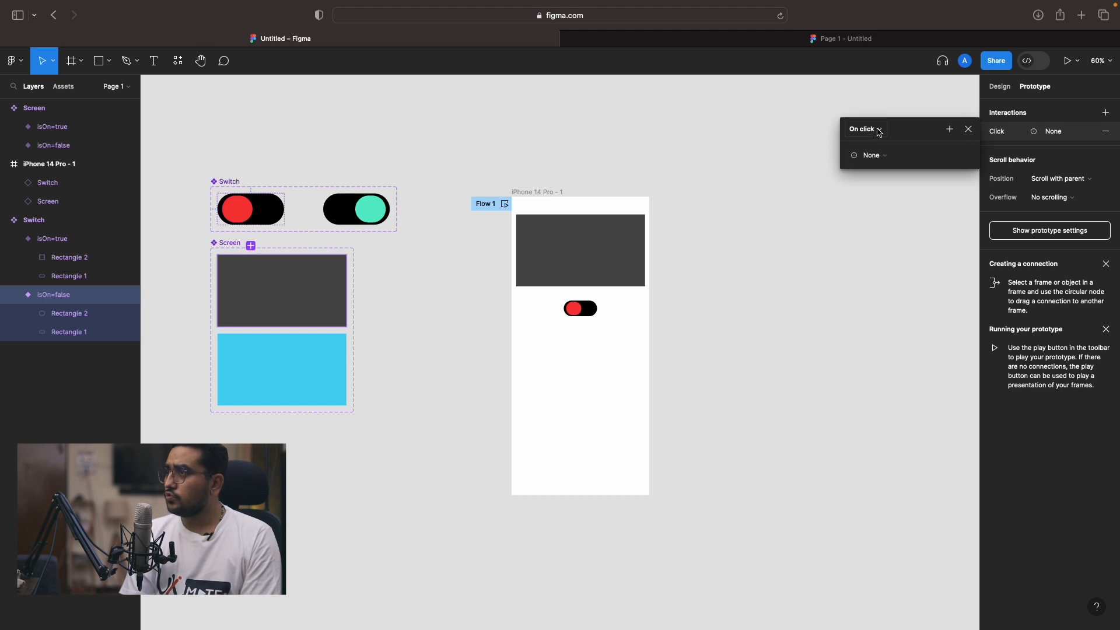
pyautogui.click(885, 155)
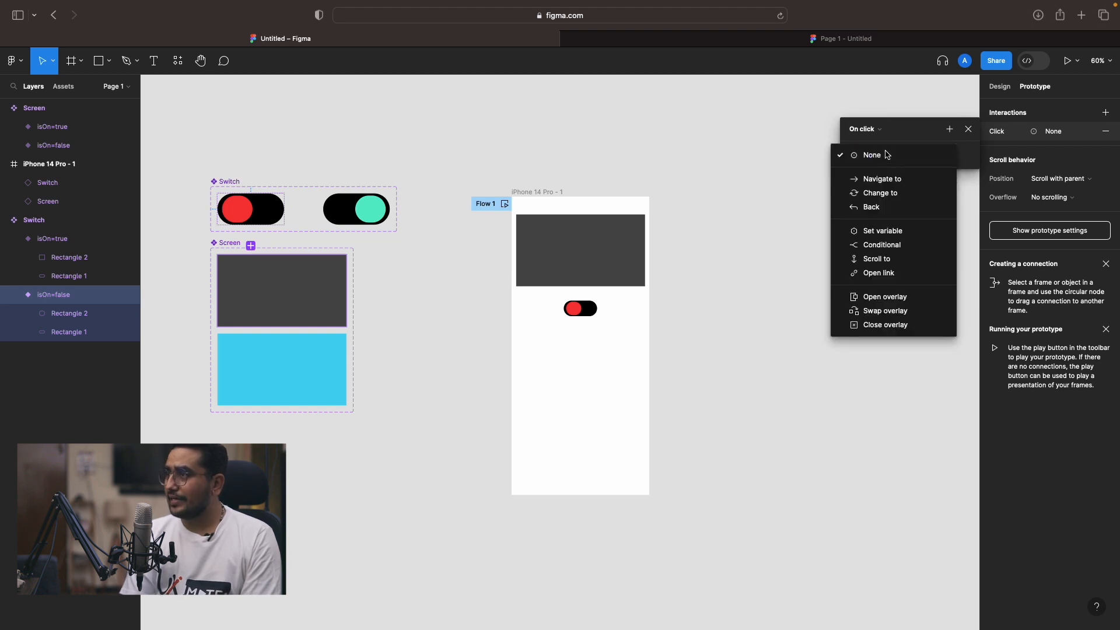
pyautogui.click(886, 231)
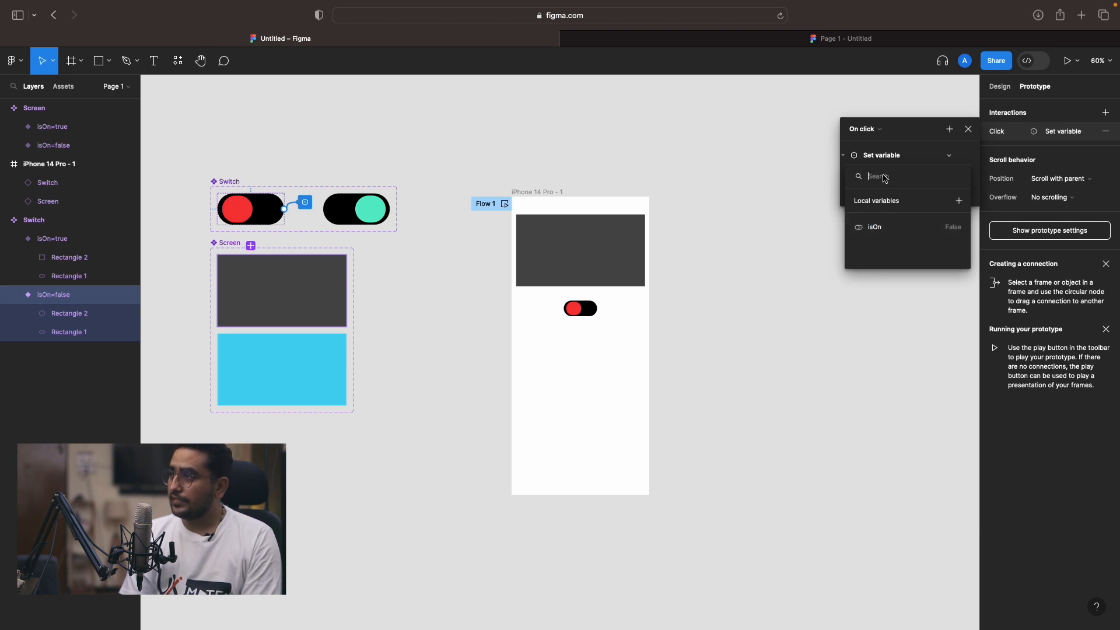
pyautogui.click(886, 228)
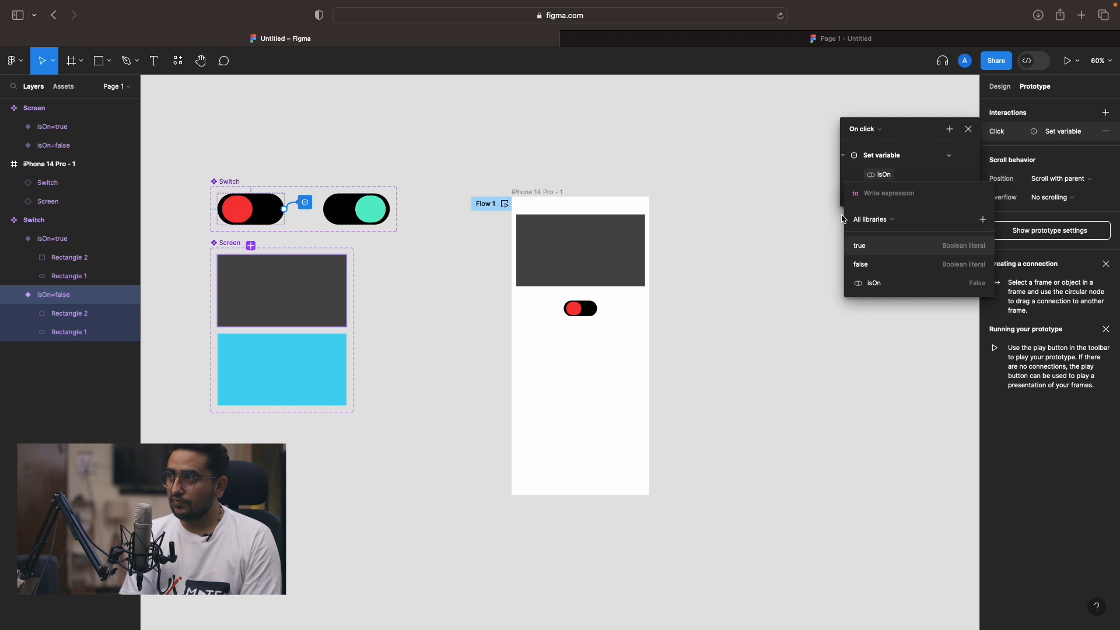
pyautogui.click(868, 247)
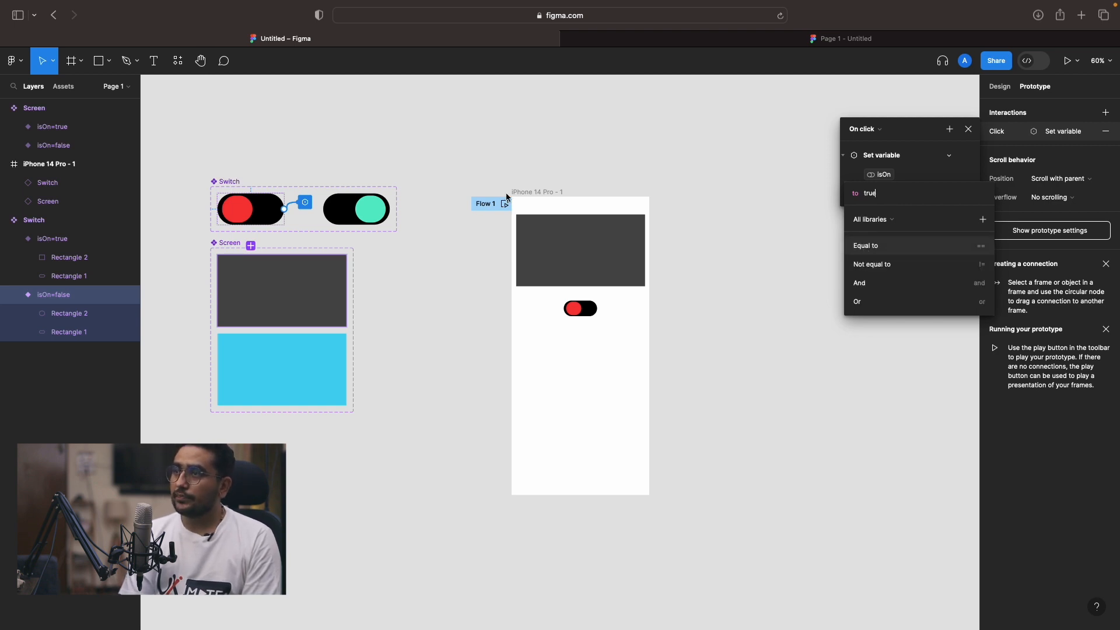
pyautogui.click(373, 213)
# Add an On click interaction to the teal Switch variant that sets the isOn variable to false.
pyautogui.click(365, 216)
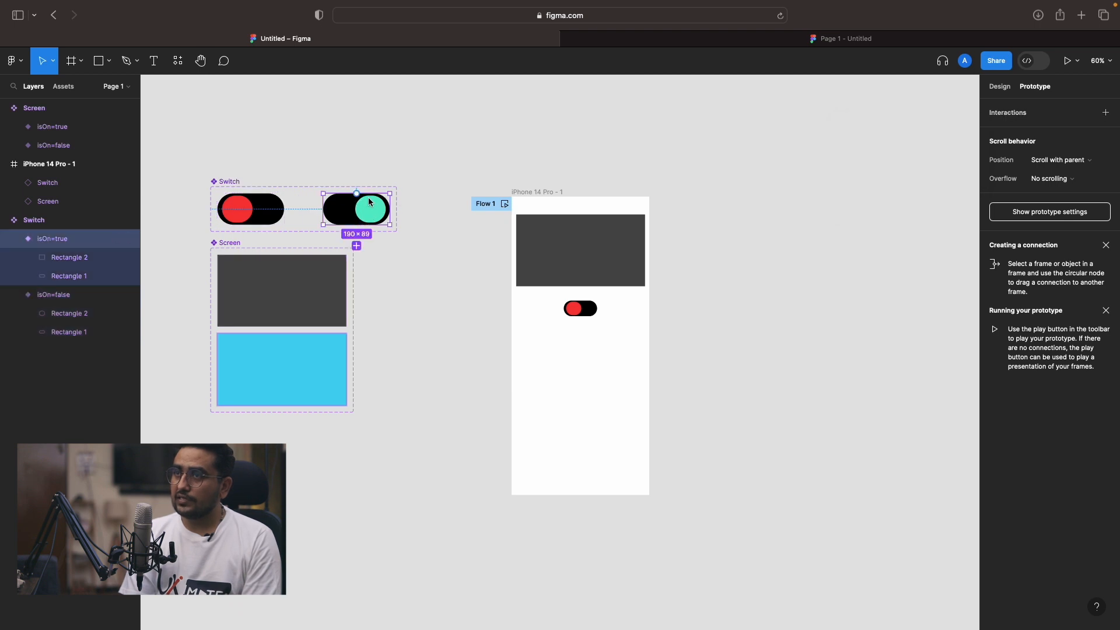
pyautogui.moveTo(390, 211)
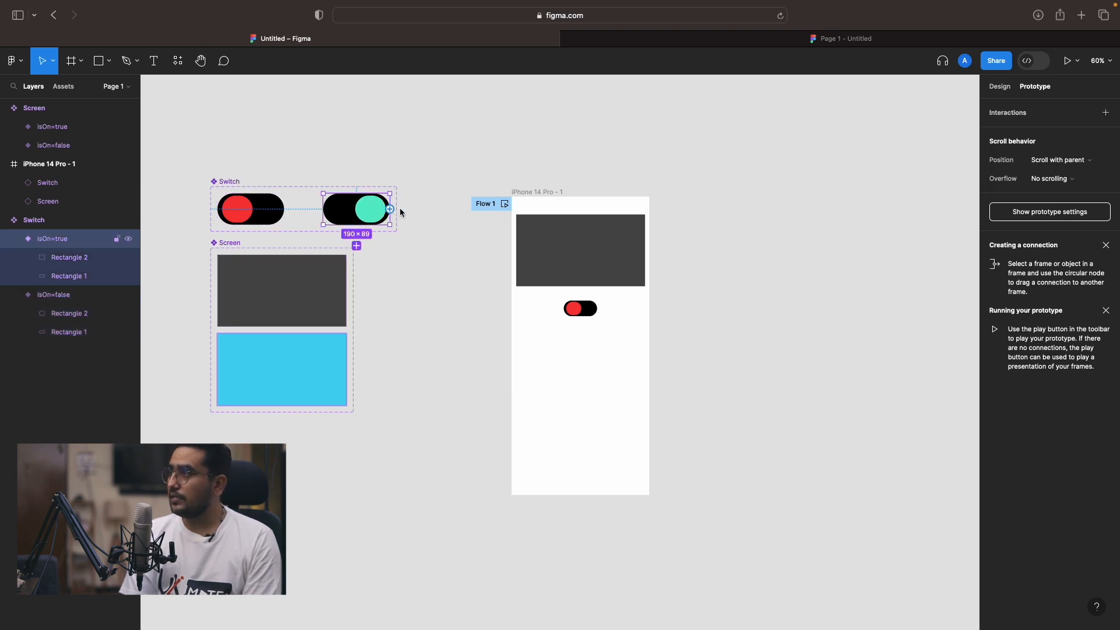
pyautogui.click(1105, 111)
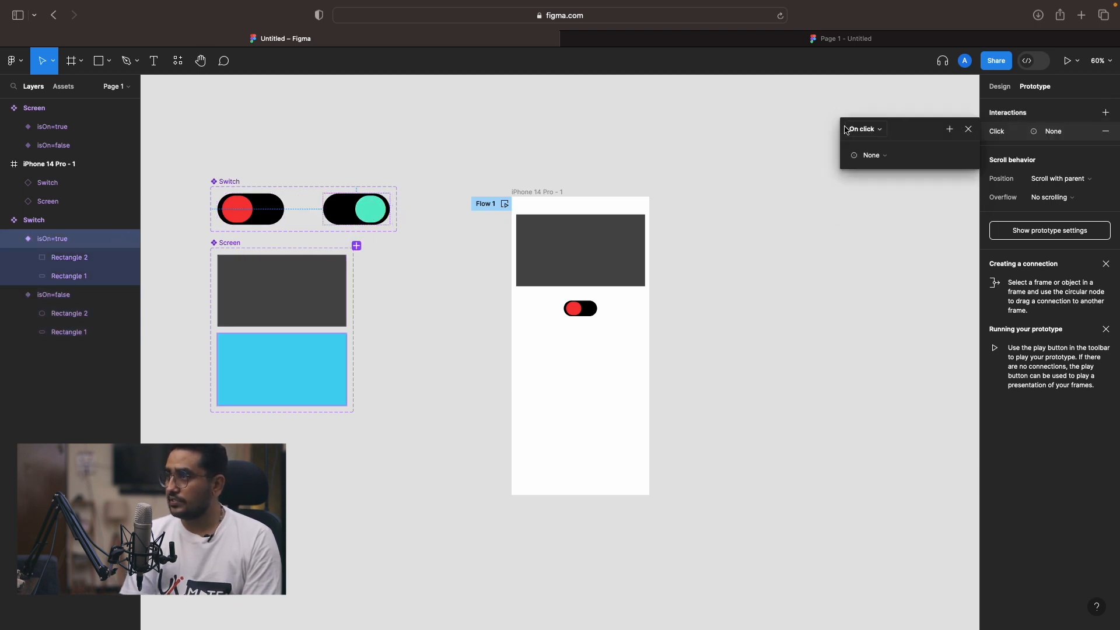
pyautogui.click(875, 156)
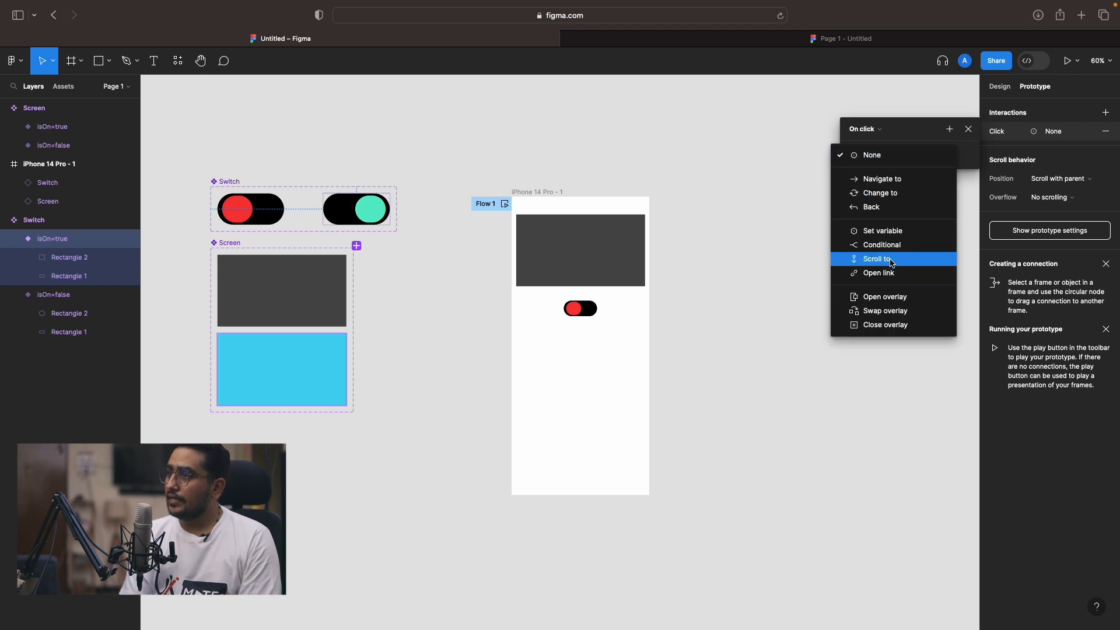
pyautogui.click(886, 231)
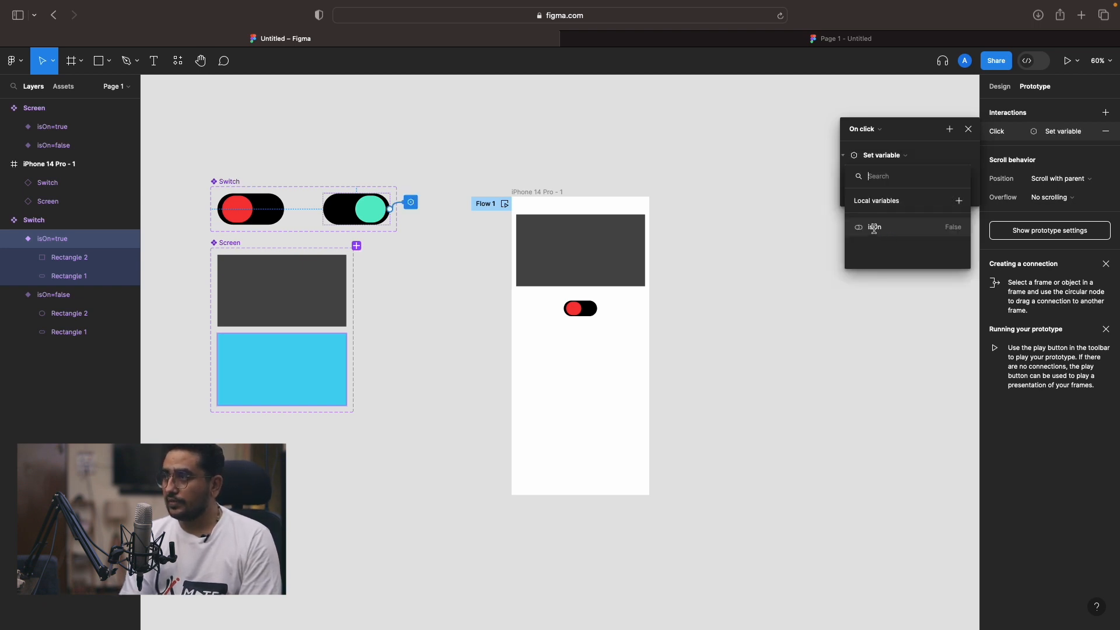
pyautogui.click(874, 229)
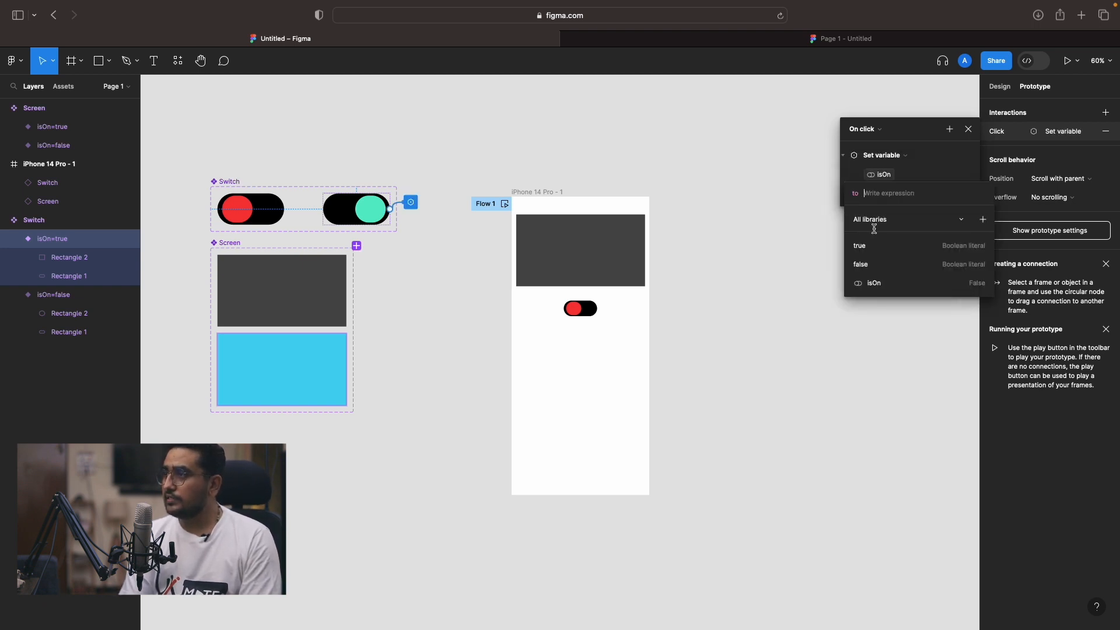
pyautogui.click(869, 265)
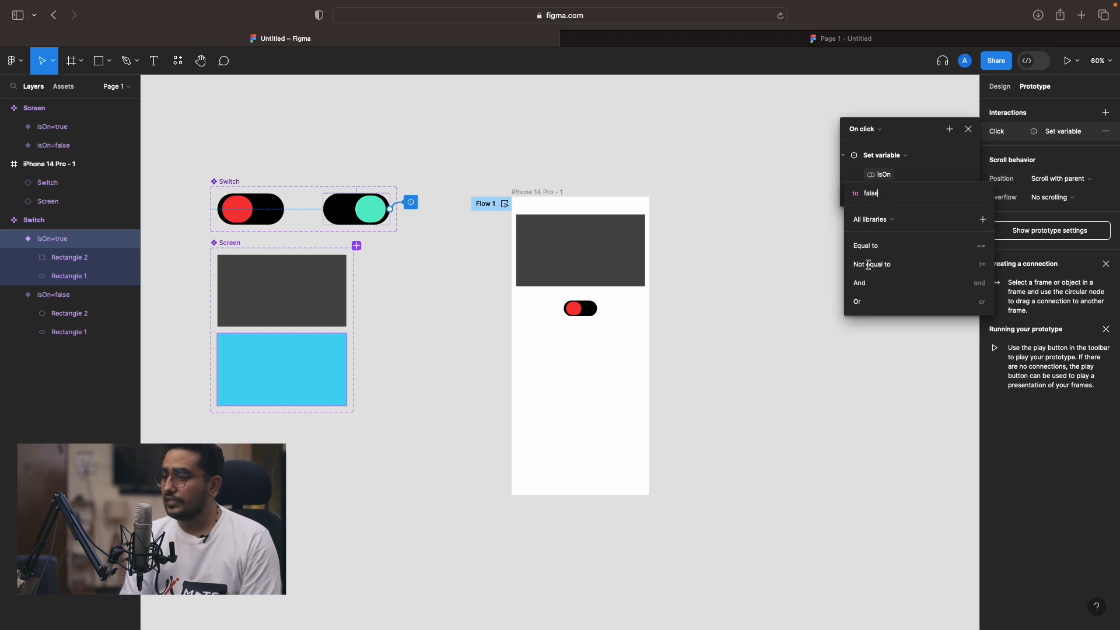
pyautogui.press('Return')
# Test the prototype in the preview tab by toggling the switch on and off several times.
pyautogui.click(782, 41)
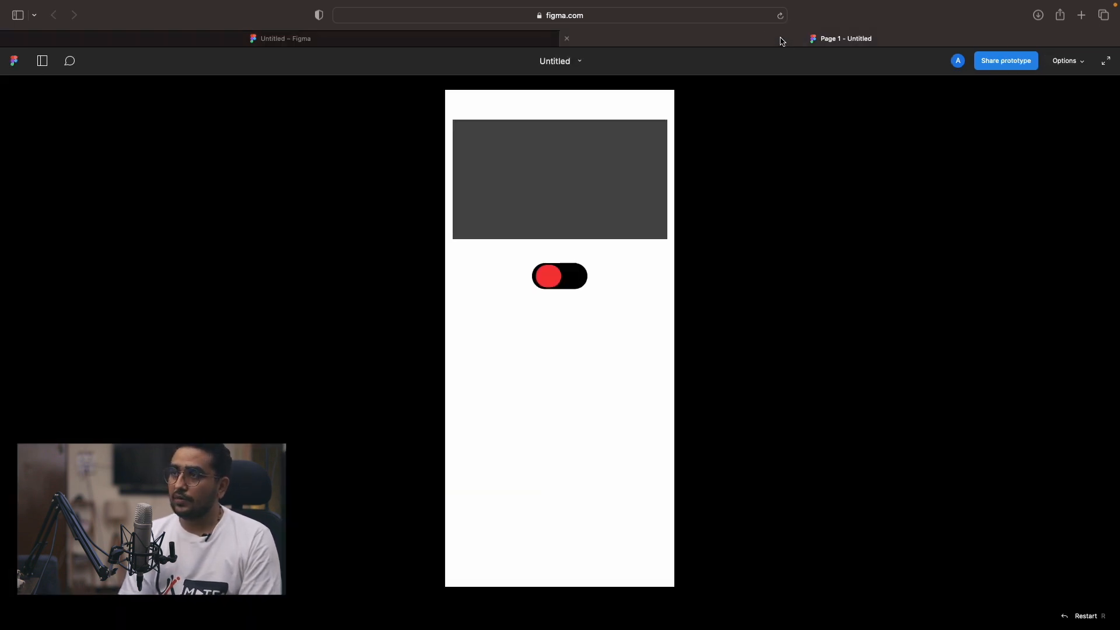
pyautogui.click(553, 283)
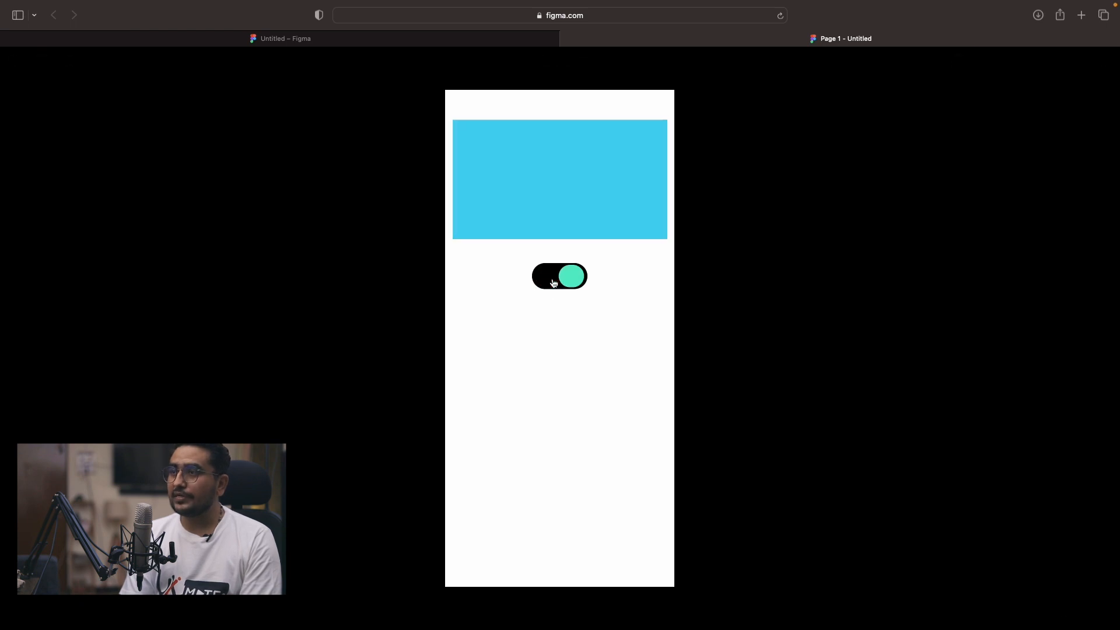
pyautogui.click(566, 283)
pyautogui.click(565, 283)
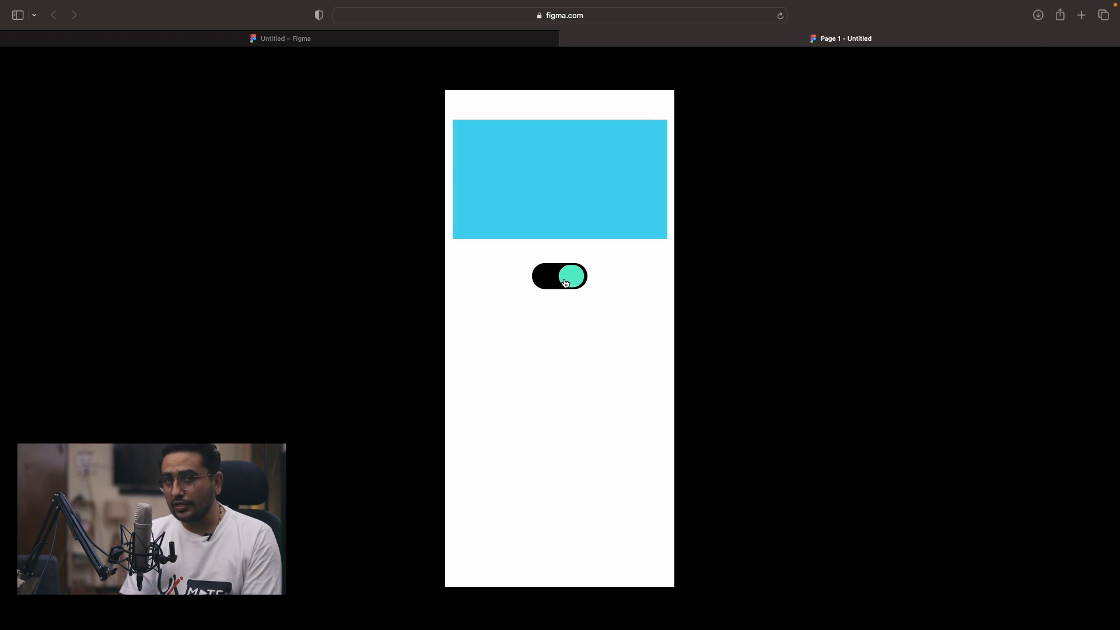
pyautogui.click(565, 283)
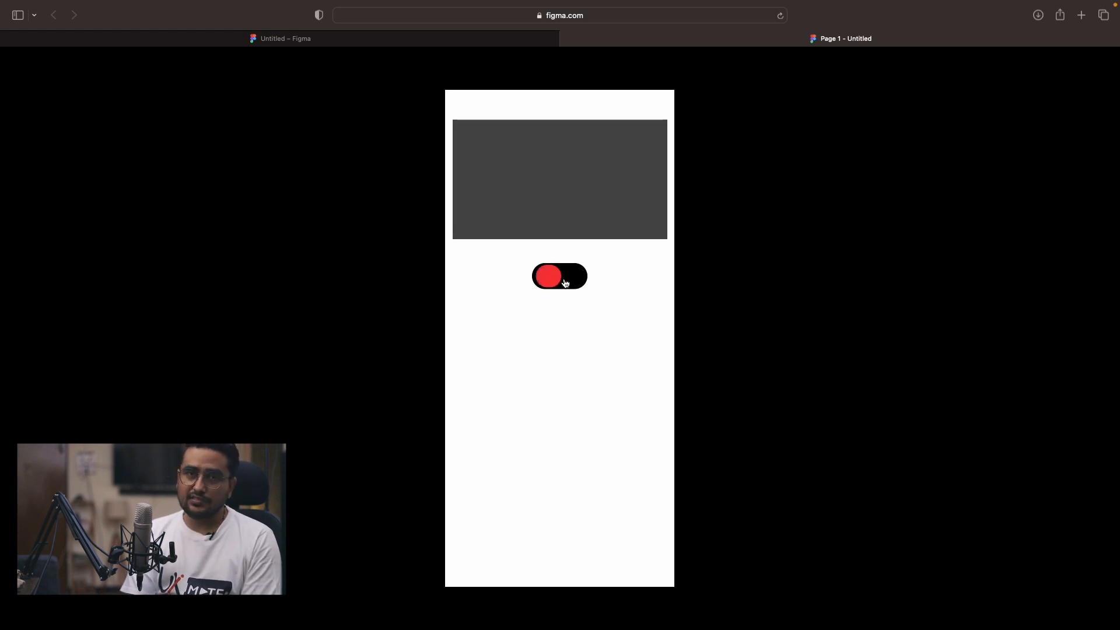
# Toggle the switch on once more in the prototype preview and return to the design file.
pyautogui.click(565, 283)
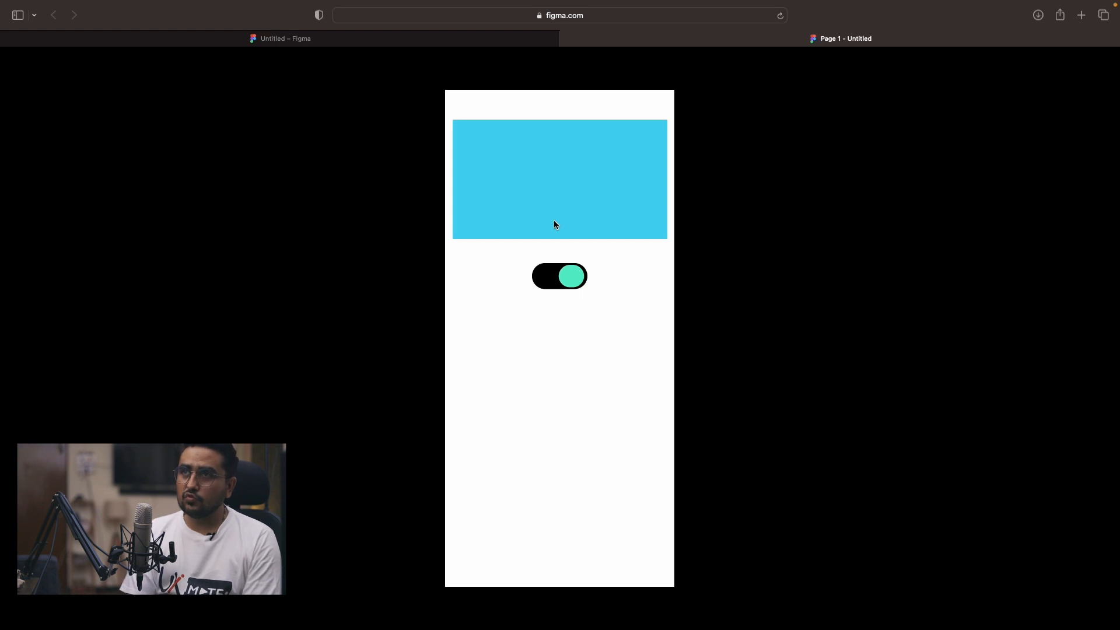
pyautogui.click(283, 39)
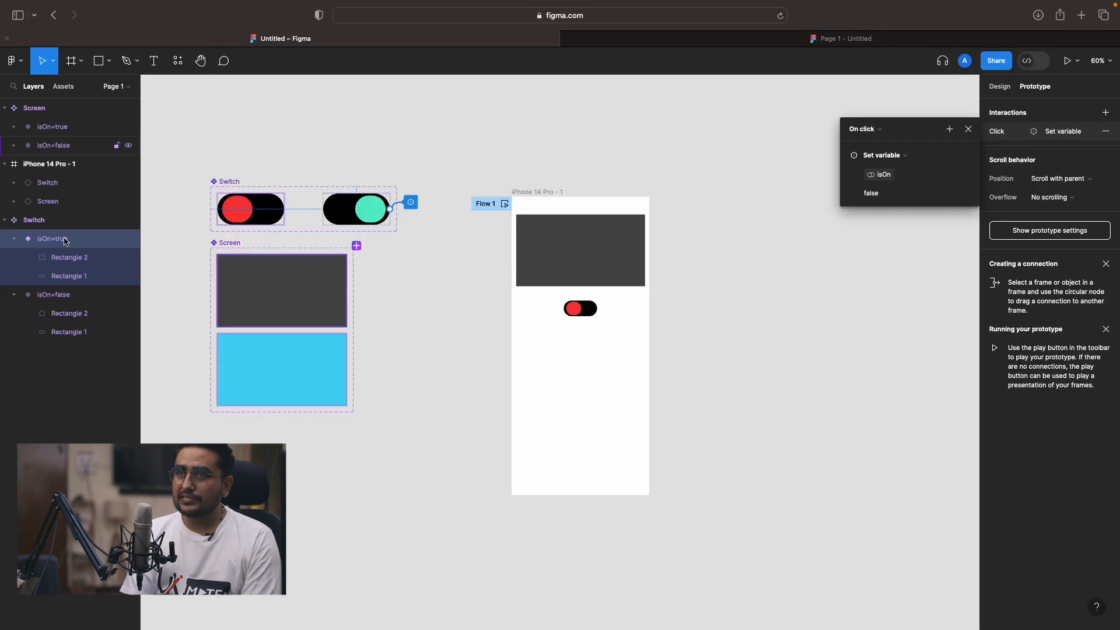
pyautogui.click(129, 258)
pyautogui.click(129, 258)
pyautogui.click(129, 257)
pyautogui.click(129, 258)
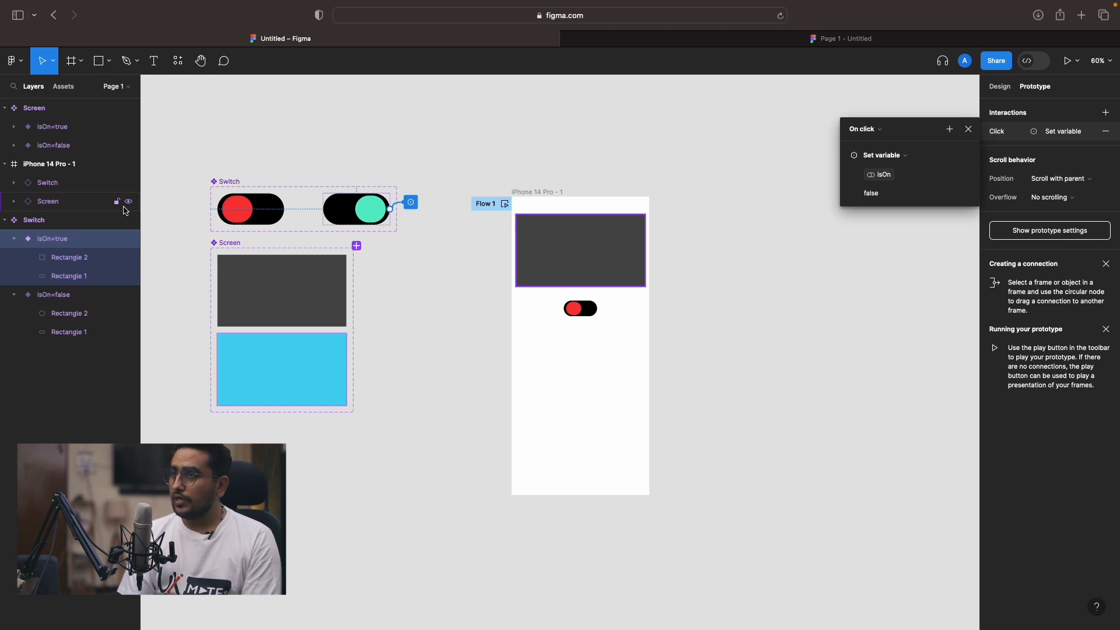
# Move the iPhone 14 Pro - 1 frame farther away from the Switch and Screen components and duplicate it alongside.
pyautogui.click(481, 280)
pyautogui.scroll(-5, 482, 280)
pyautogui.moveTo(515, 220); pyautogui.dragTo(629, 150)
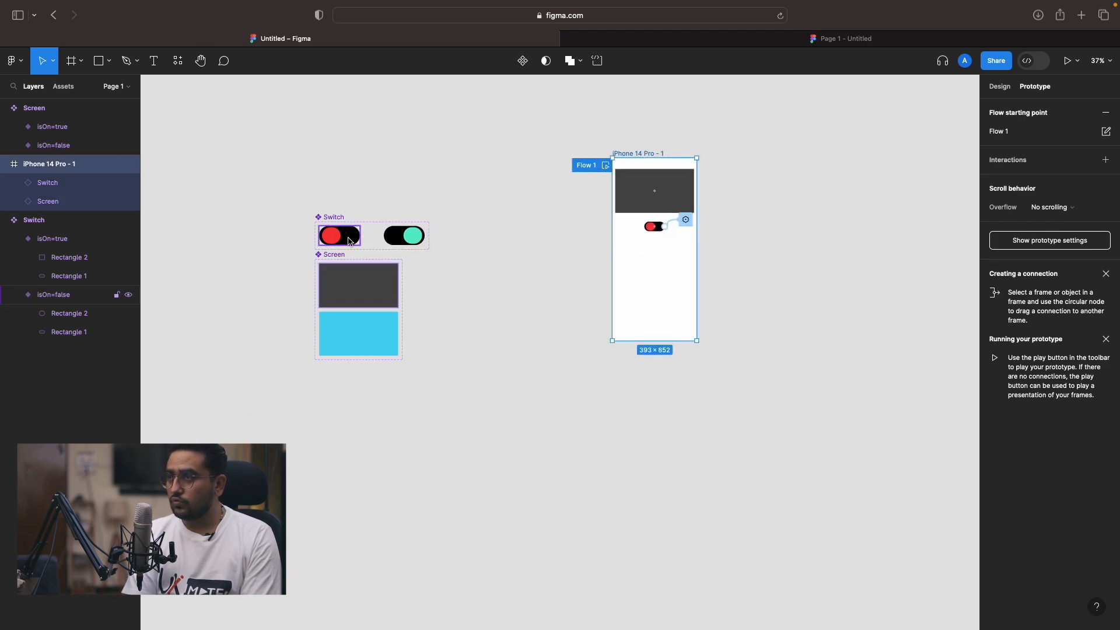
pyautogui.hscroll(2, 532, 261)
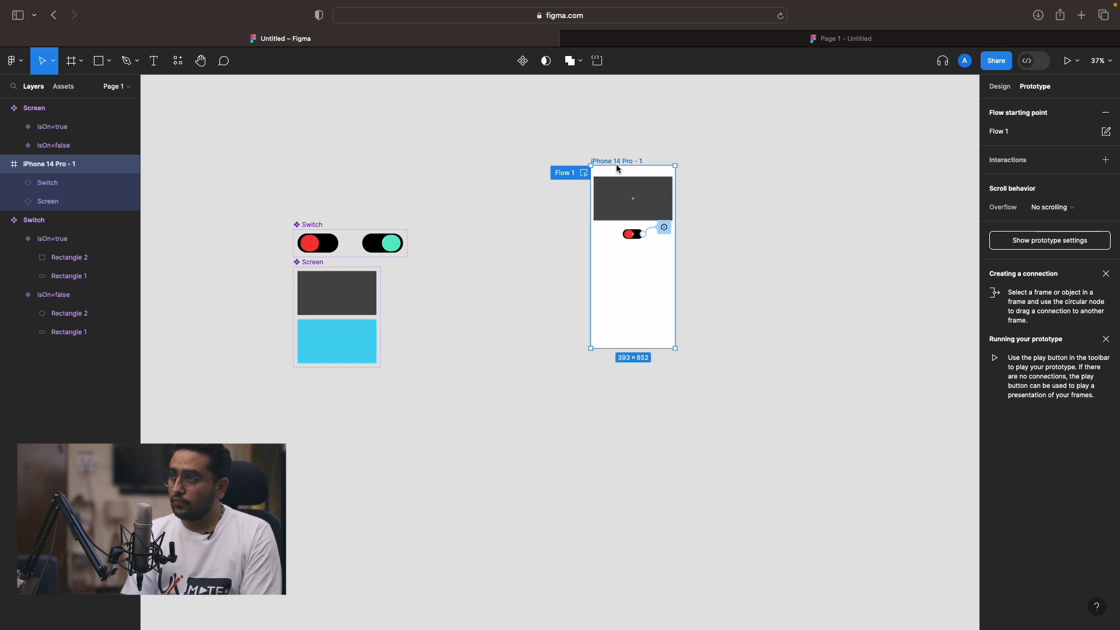
pyautogui.moveTo(610, 163); pyautogui.dragTo(739, 164)
# Detach the isOn variable from the Switch in the iPhone 14 Pro - 2 frame and turn its isOn property on.
pyautogui.click(634, 238)
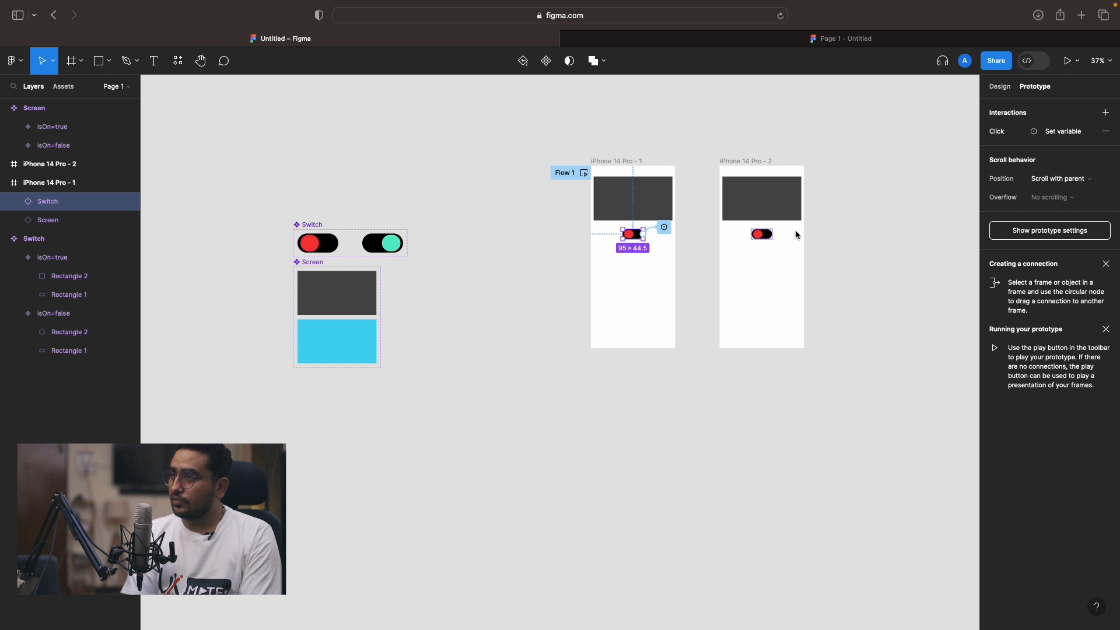
pyautogui.click(759, 233)
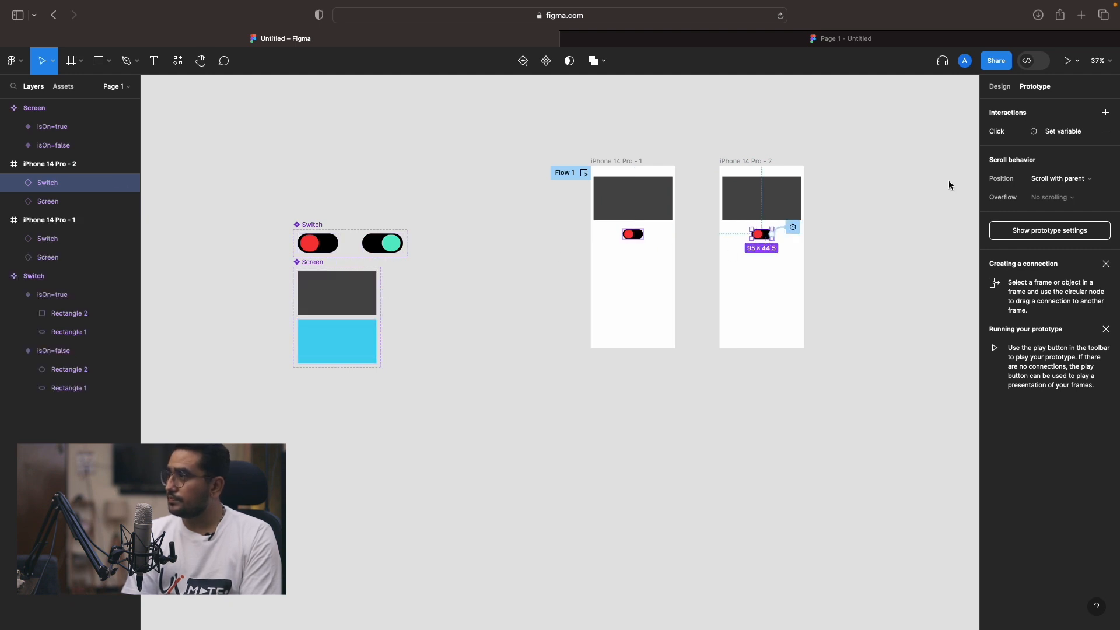
pyautogui.click(999, 87)
pyautogui.click(1034, 242)
pyautogui.click(1034, 242)
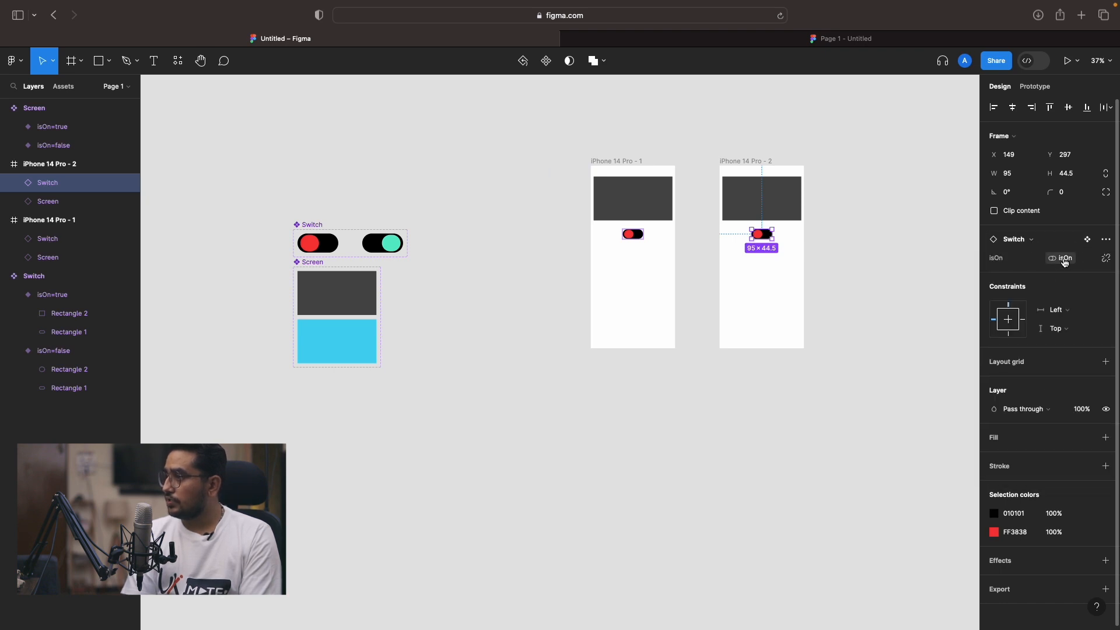
pyautogui.click(1106, 257)
pyautogui.click(1056, 263)
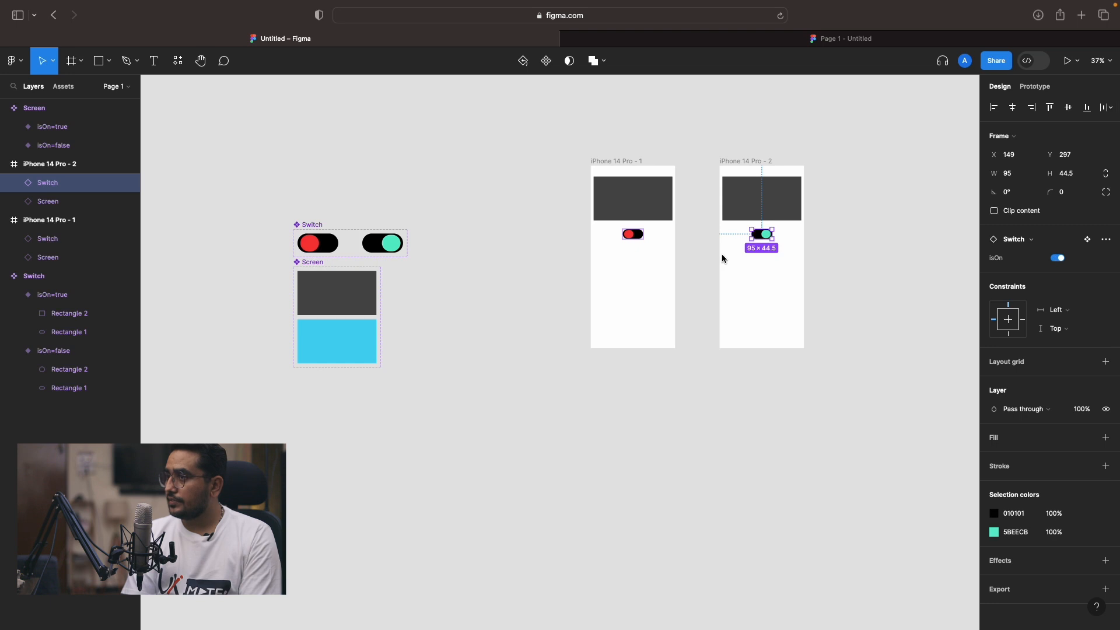
# Detach the isOn variable from the Switch in the iPhone 14 Pro - 1 frame and leave its isOn property off.
pyautogui.click(633, 234)
pyautogui.click(1105, 258)
pyautogui.click(1057, 258)
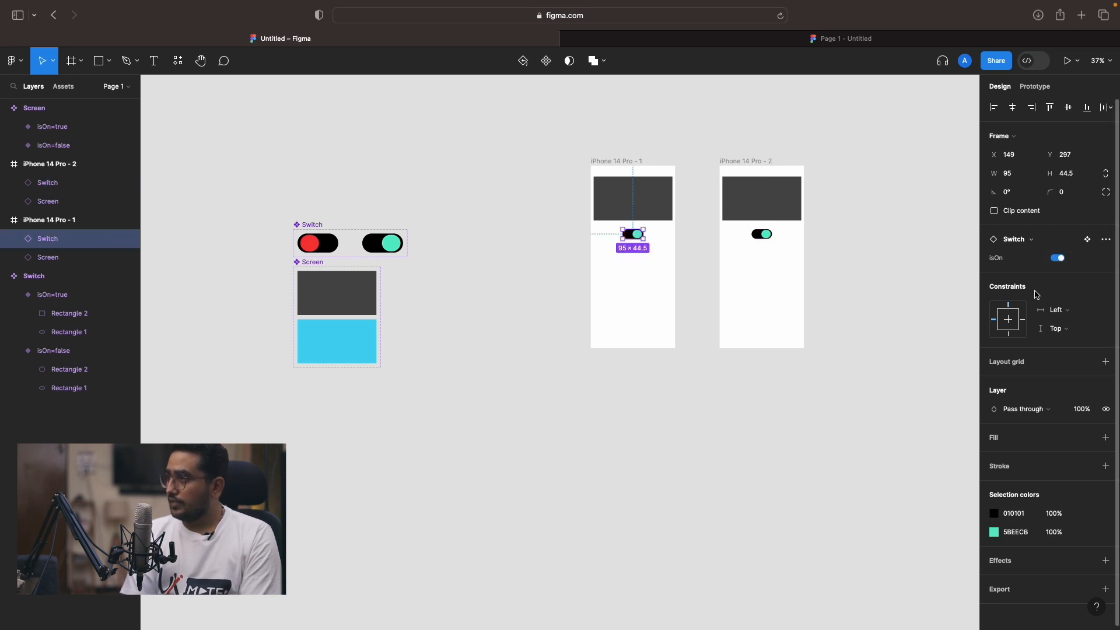
pyautogui.click(1057, 258)
# Detach the isOn variable from the Screen instance in iPhone 14 Pro - 2 and turn its isOn property on.
pyautogui.click(780, 208)
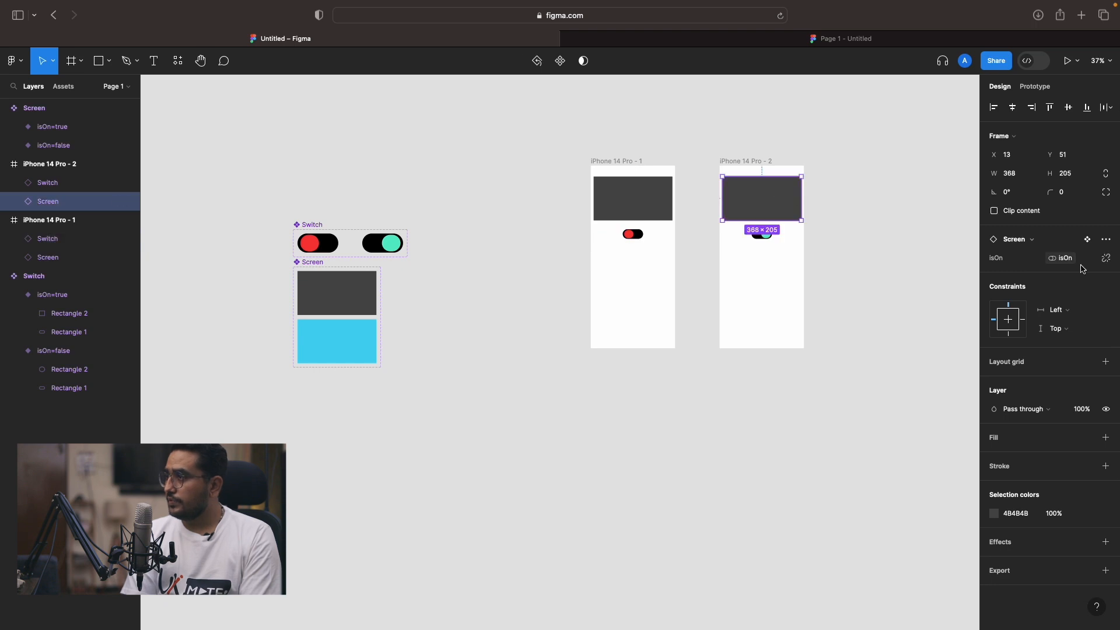
pyautogui.click(1106, 258)
pyautogui.click(1061, 259)
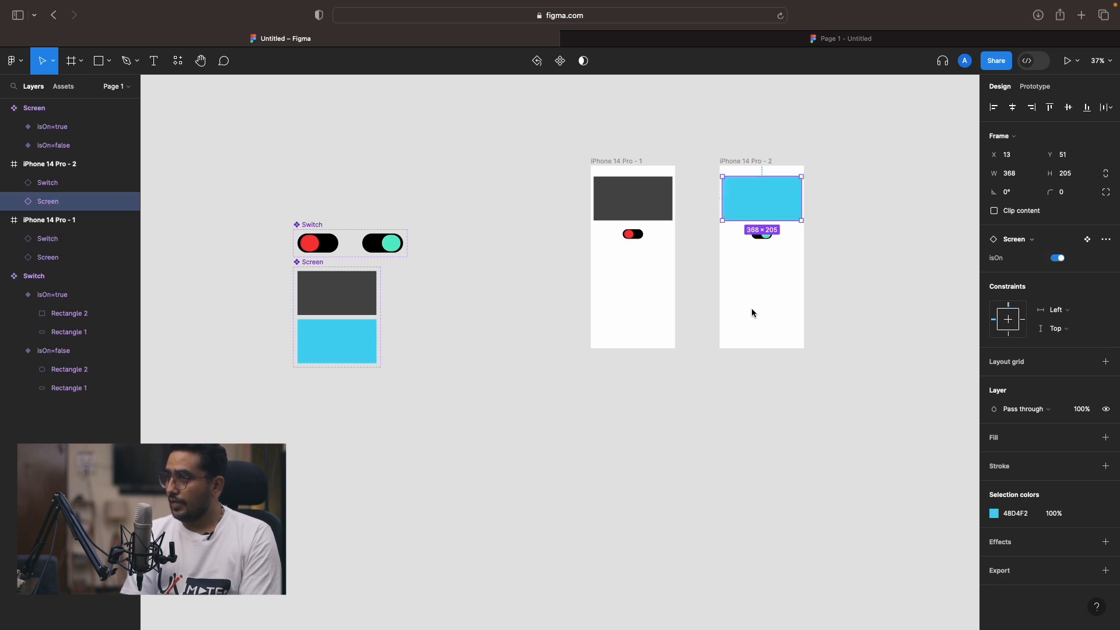
# Replace the Set variable interaction of the Switch in iPhone 14 Pro - 1 with a click connection to iPhone 14 Pro - 2.
pyautogui.click(656, 233)
pyautogui.click(642, 235)
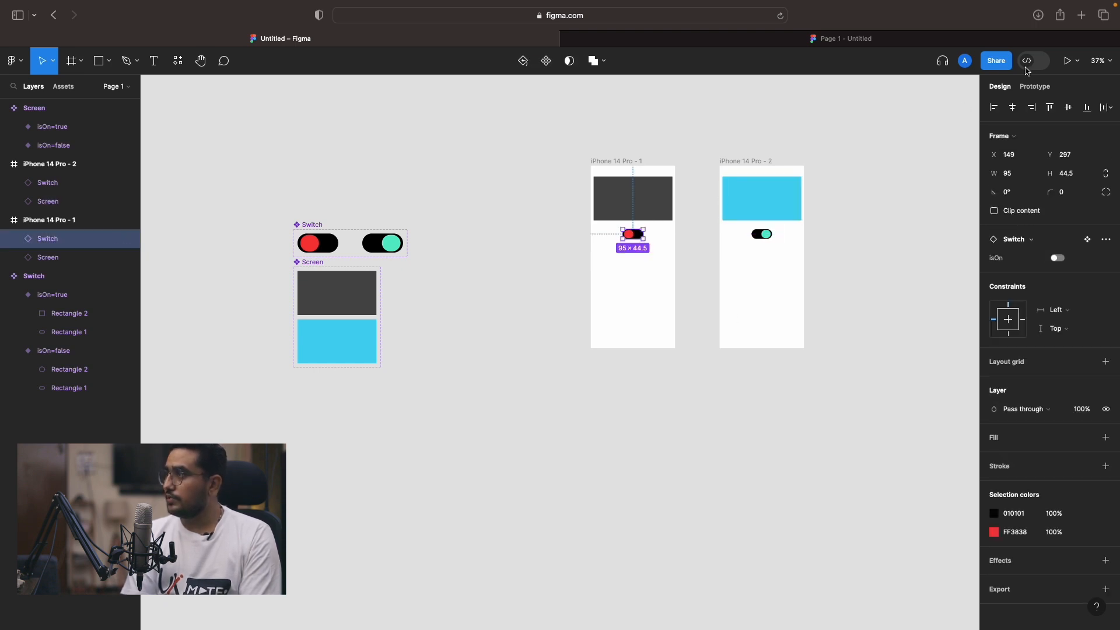
pyautogui.click(1035, 86)
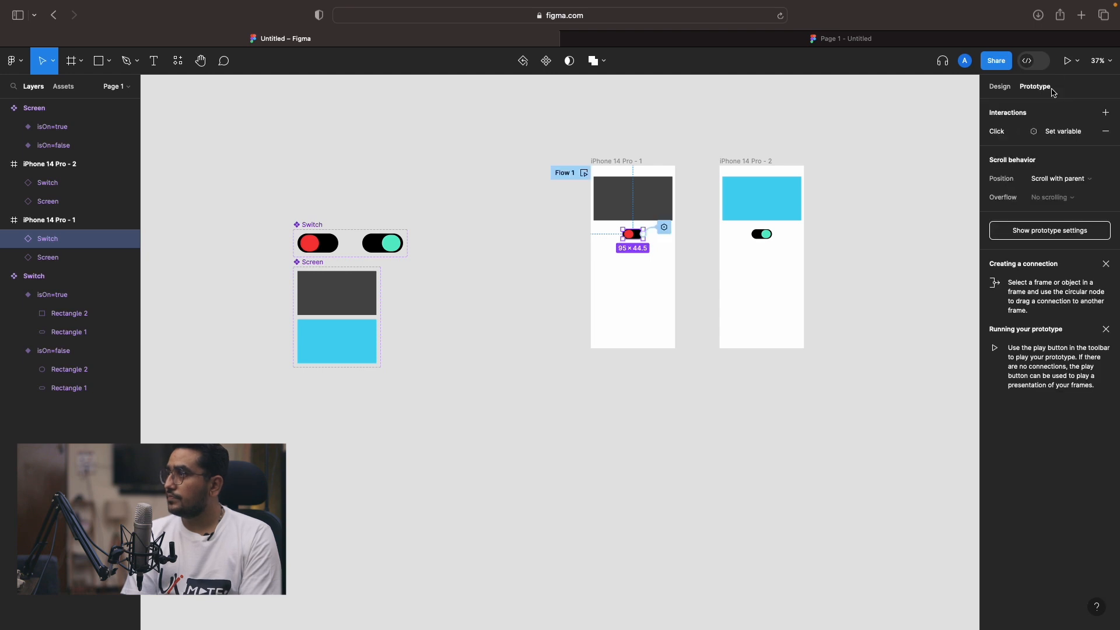
pyautogui.click(1105, 131)
pyautogui.moveTo(643, 234); pyautogui.dragTo(752, 242)
pyautogui.press('Escape')
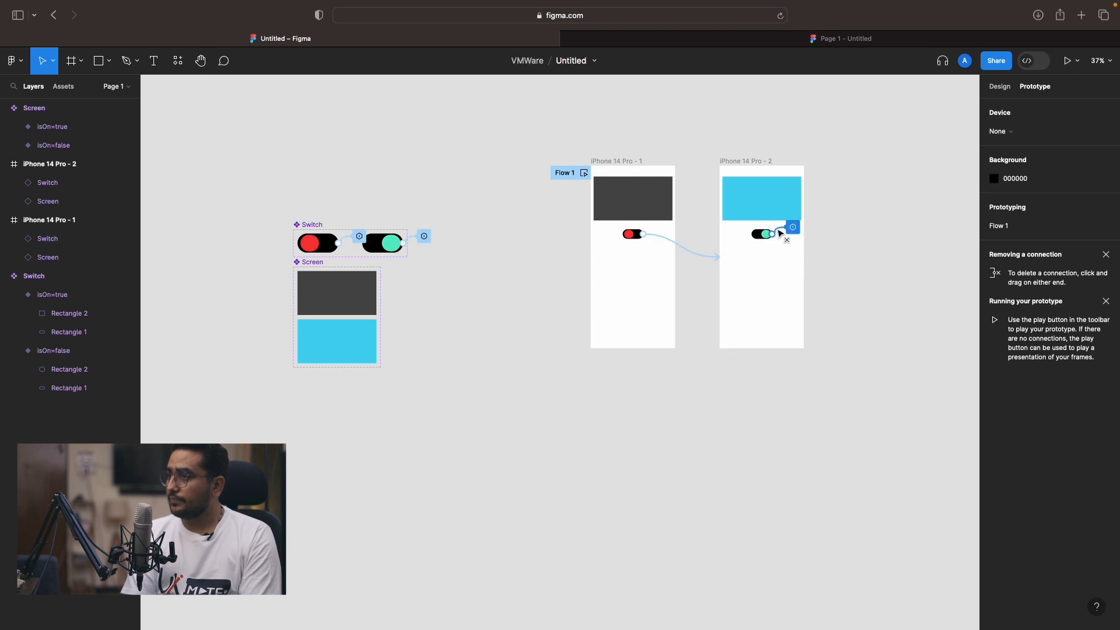
# Replace the Switch's Set variable interaction in iPhone 14 Pro - 2 with an On click navigation to iPhone 14 Pro - 1.
pyautogui.click(762, 235)
pyautogui.click(1106, 131)
pyautogui.moveTo(774, 234); pyautogui.dragTo(665, 251)
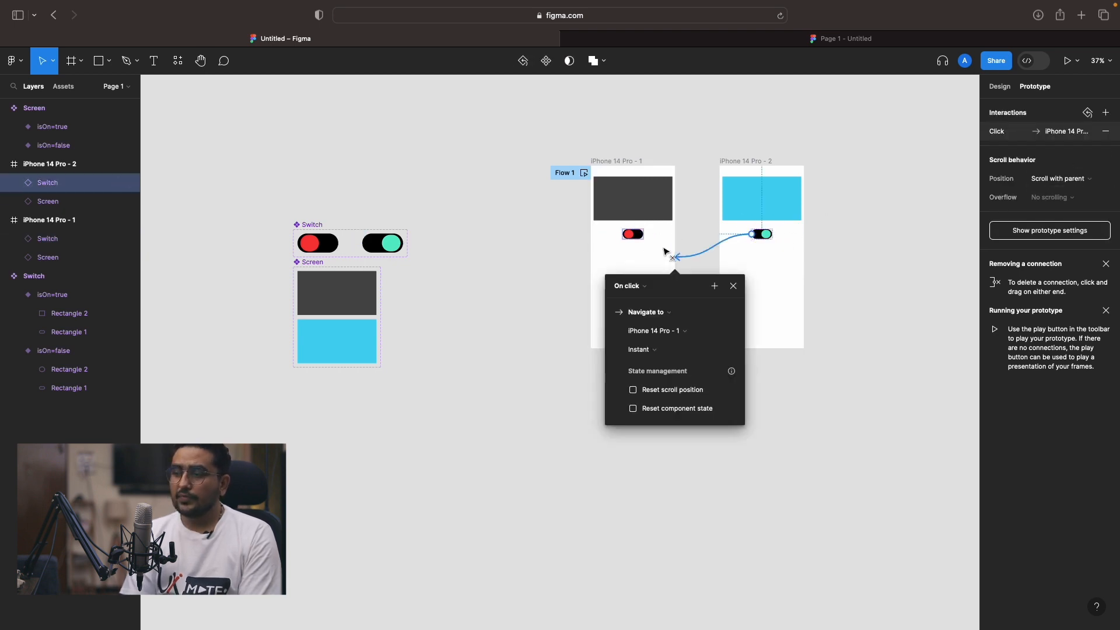
pyautogui.click(619, 165)
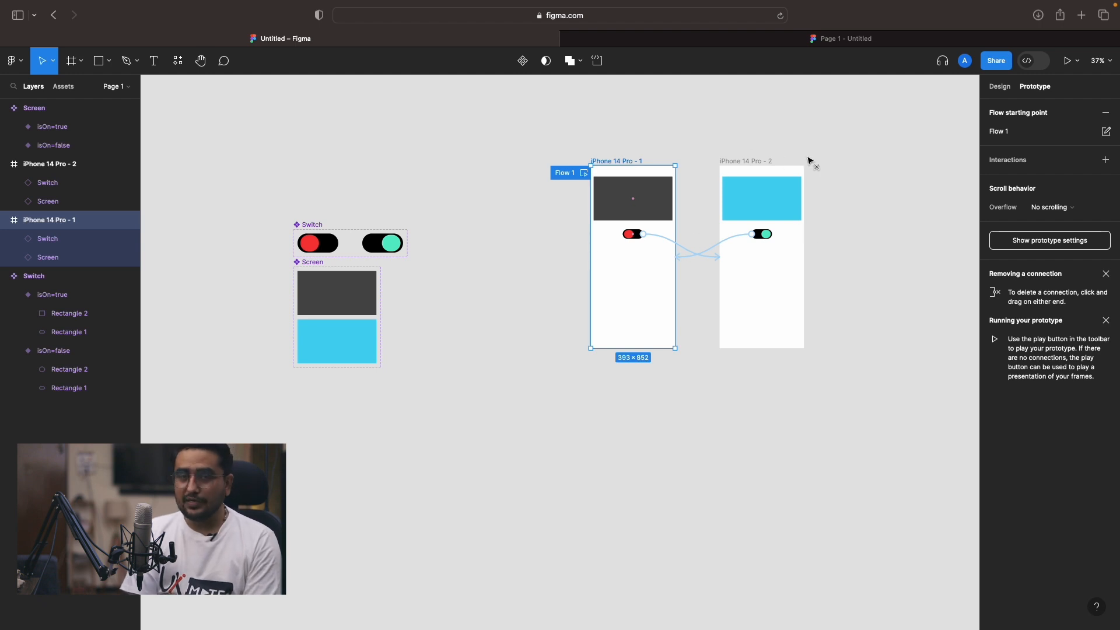
# Test the Switch navigation between both frames by running Flow 1 in presentation view, and close the inline preview in the design file.
pyautogui.click(586, 174)
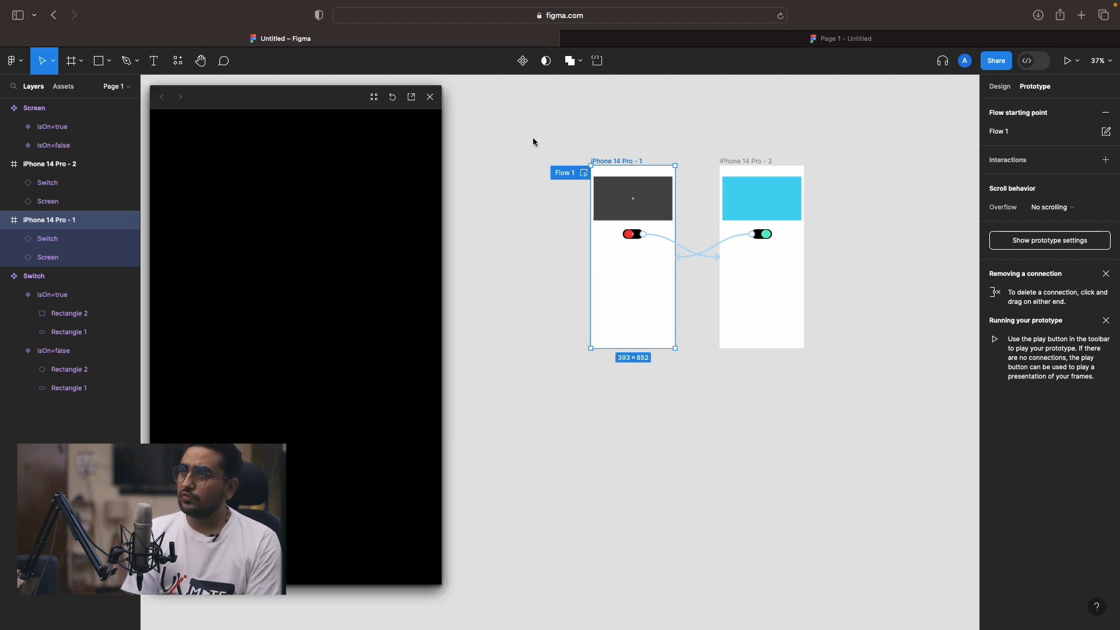
pyautogui.click(412, 96)
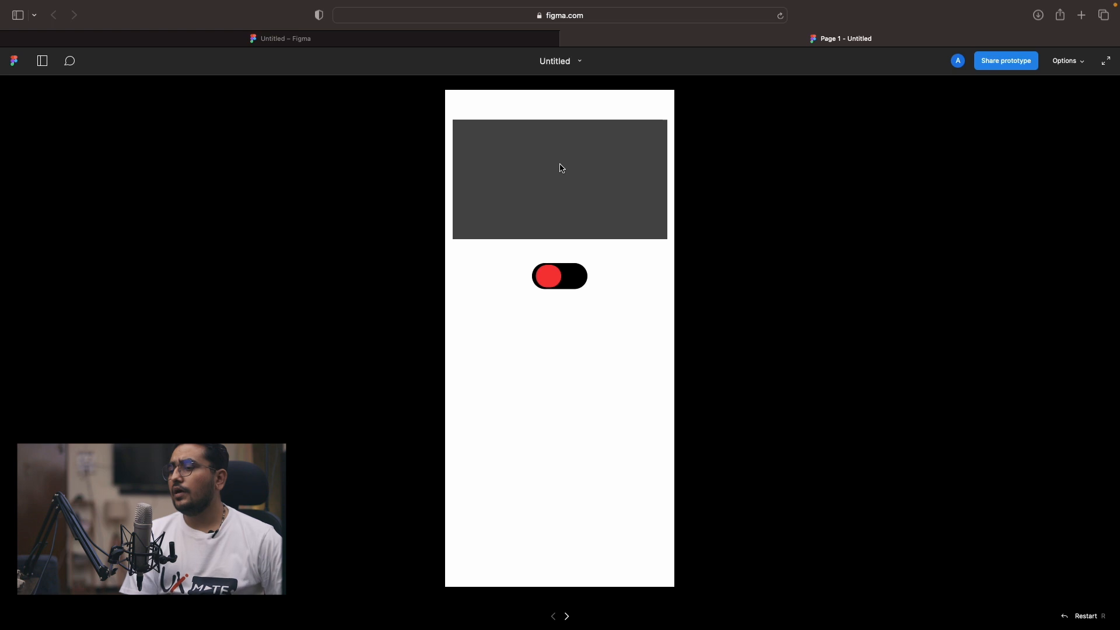
pyautogui.click(574, 278)
pyautogui.click(579, 281)
pyautogui.click(579, 281)
pyautogui.click(350, 39)
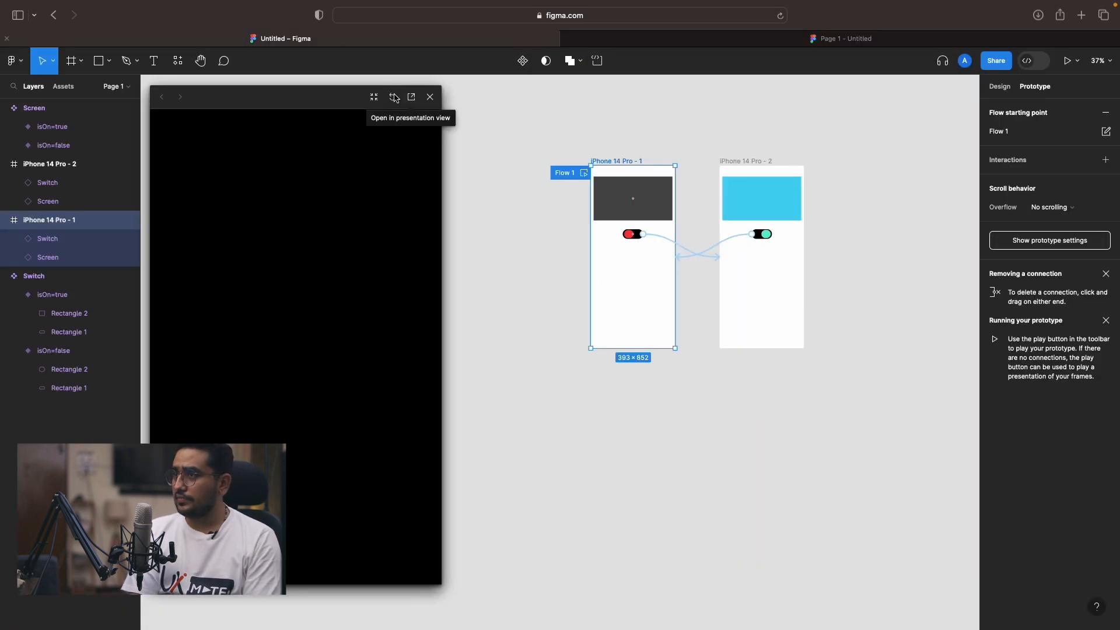
pyautogui.click(430, 97)
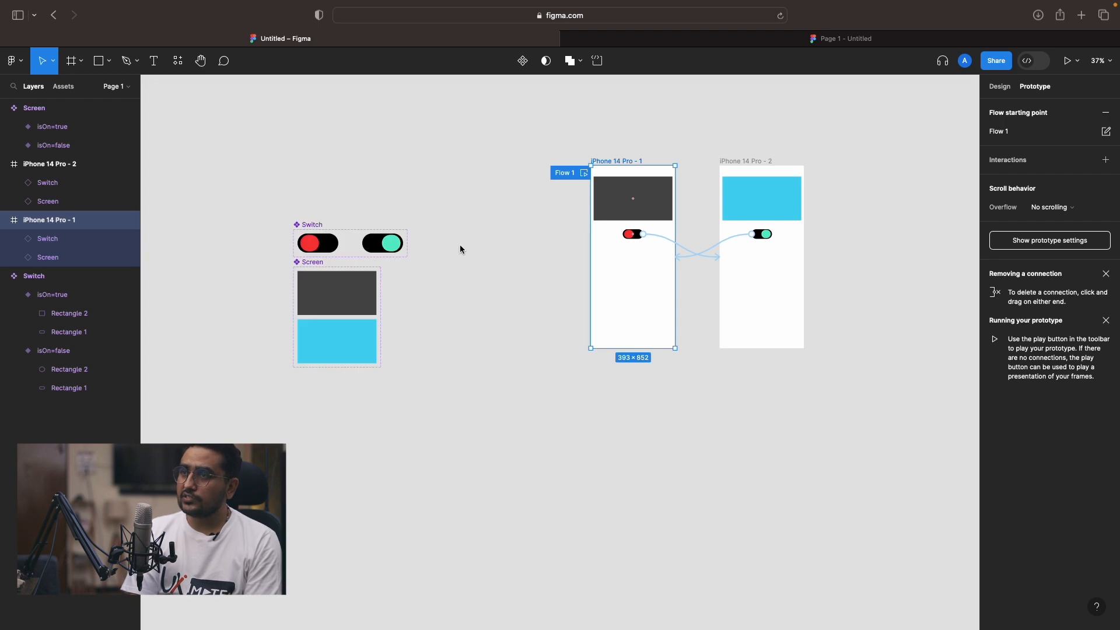